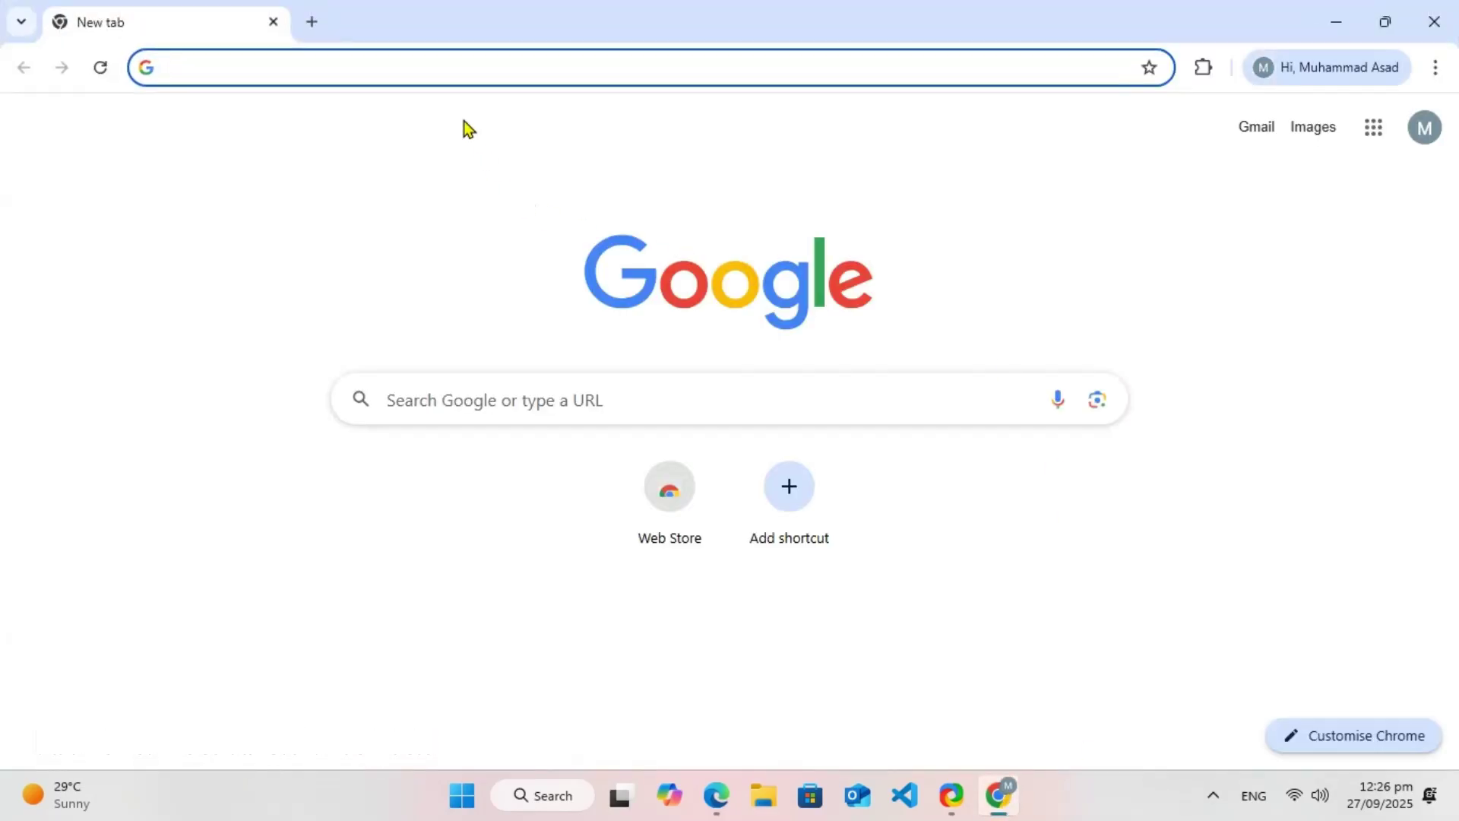
Search Google for "google cloud skills boost" and open the Google Cloud Skills Boost website from the results
click(445, 68)
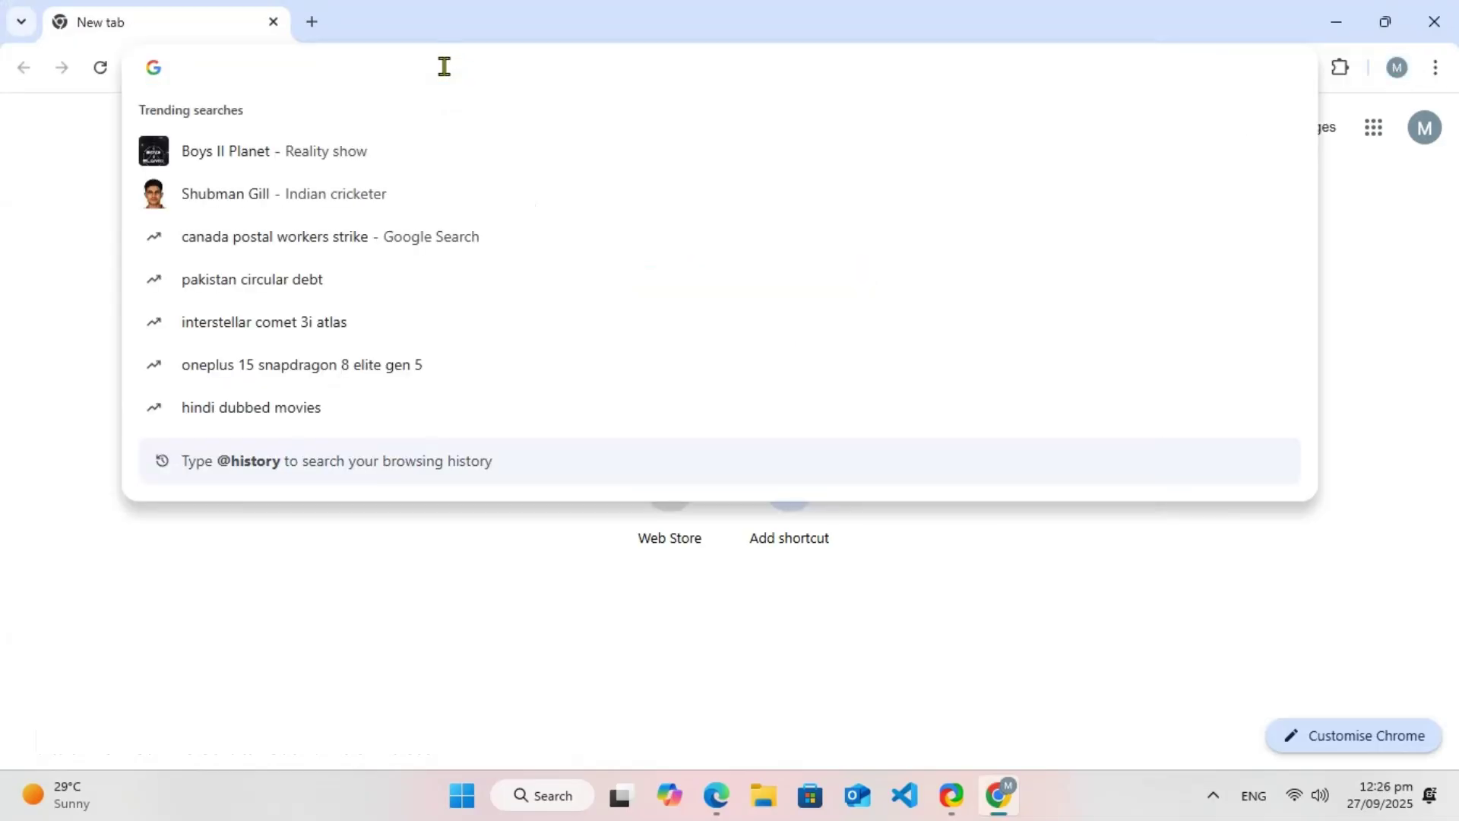
text(G)
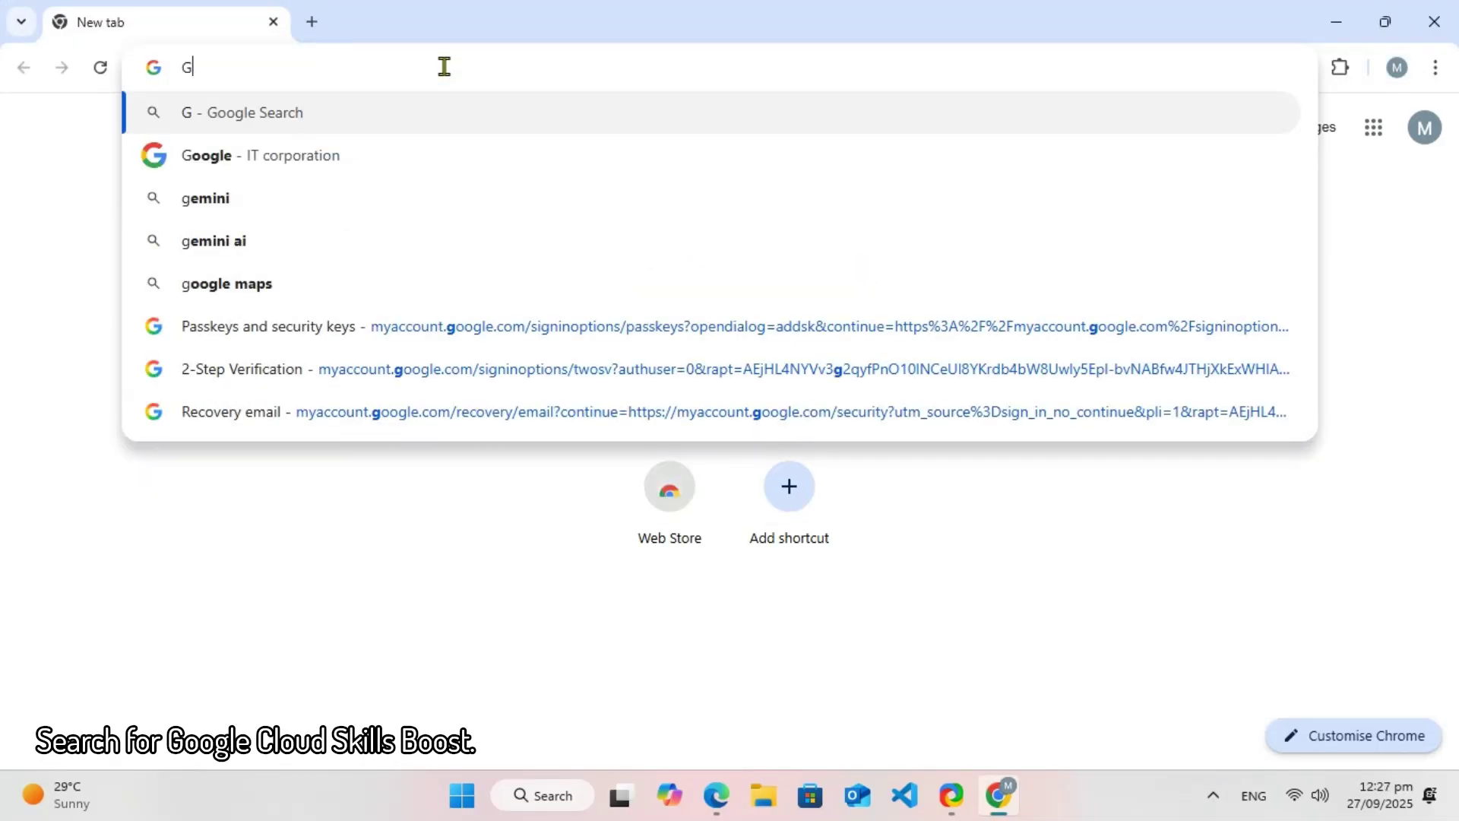
text(oogle Cloud Skil)
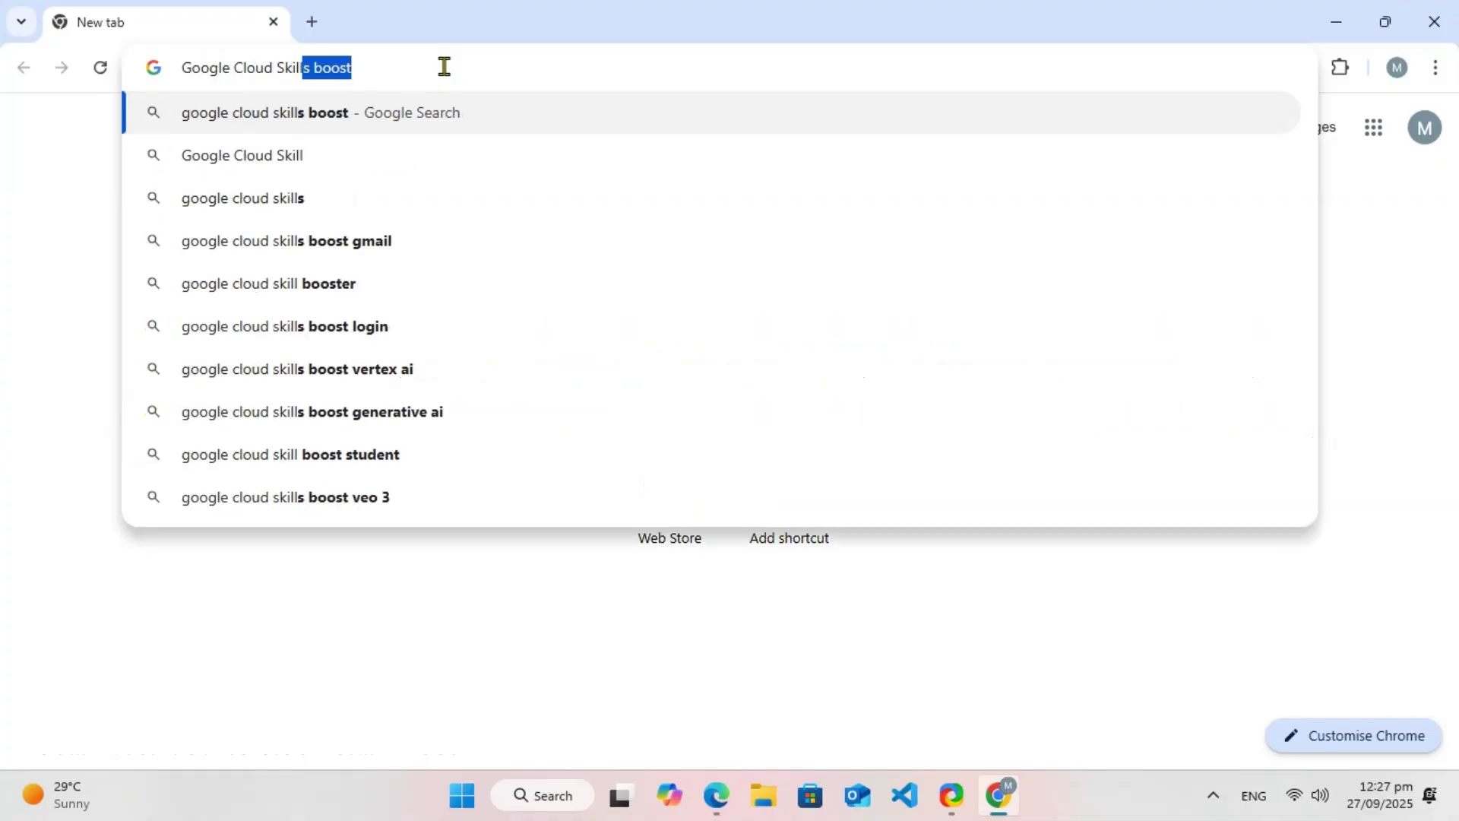
key(Return)
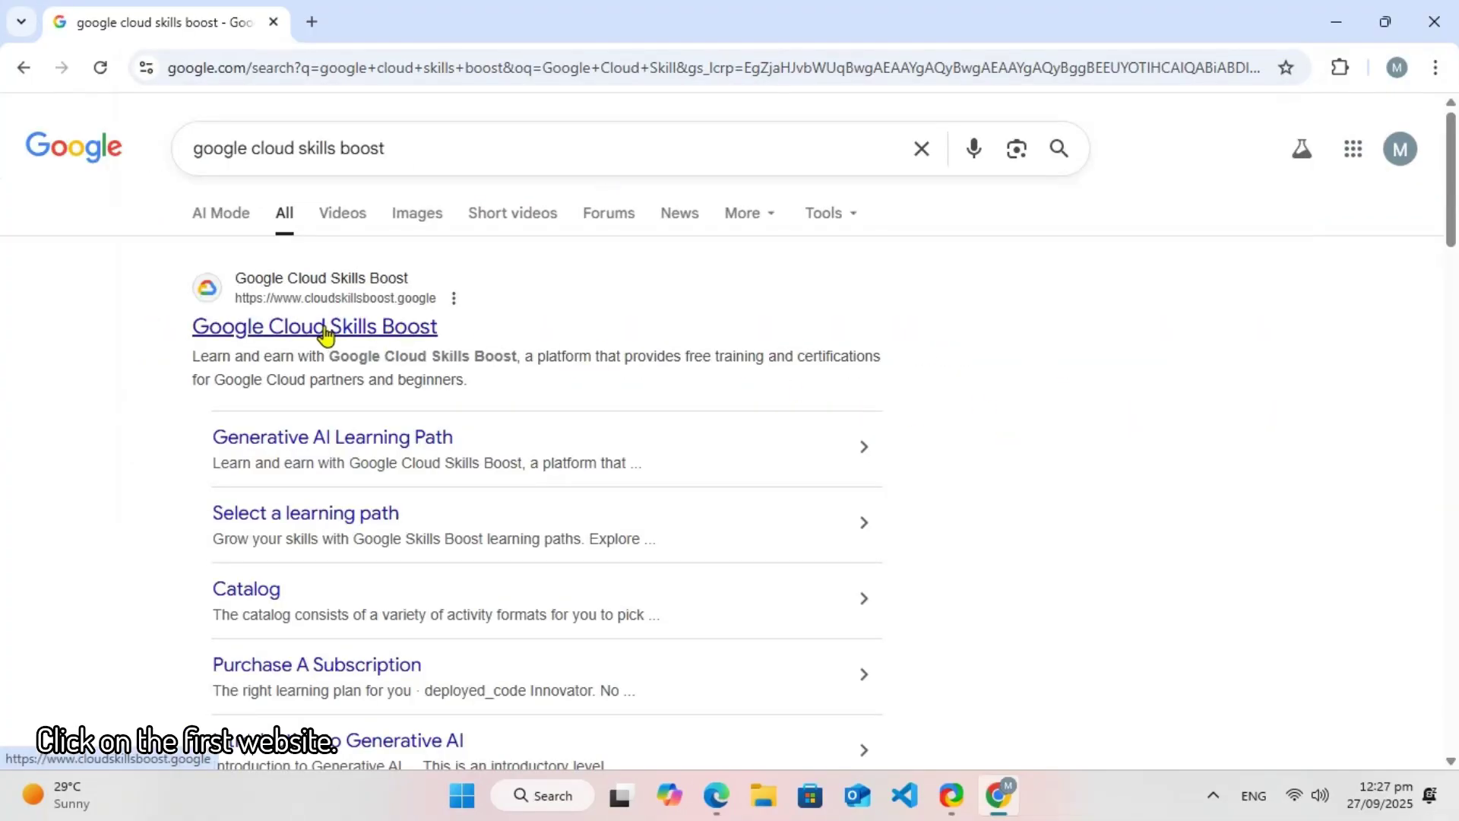
click(356, 328)
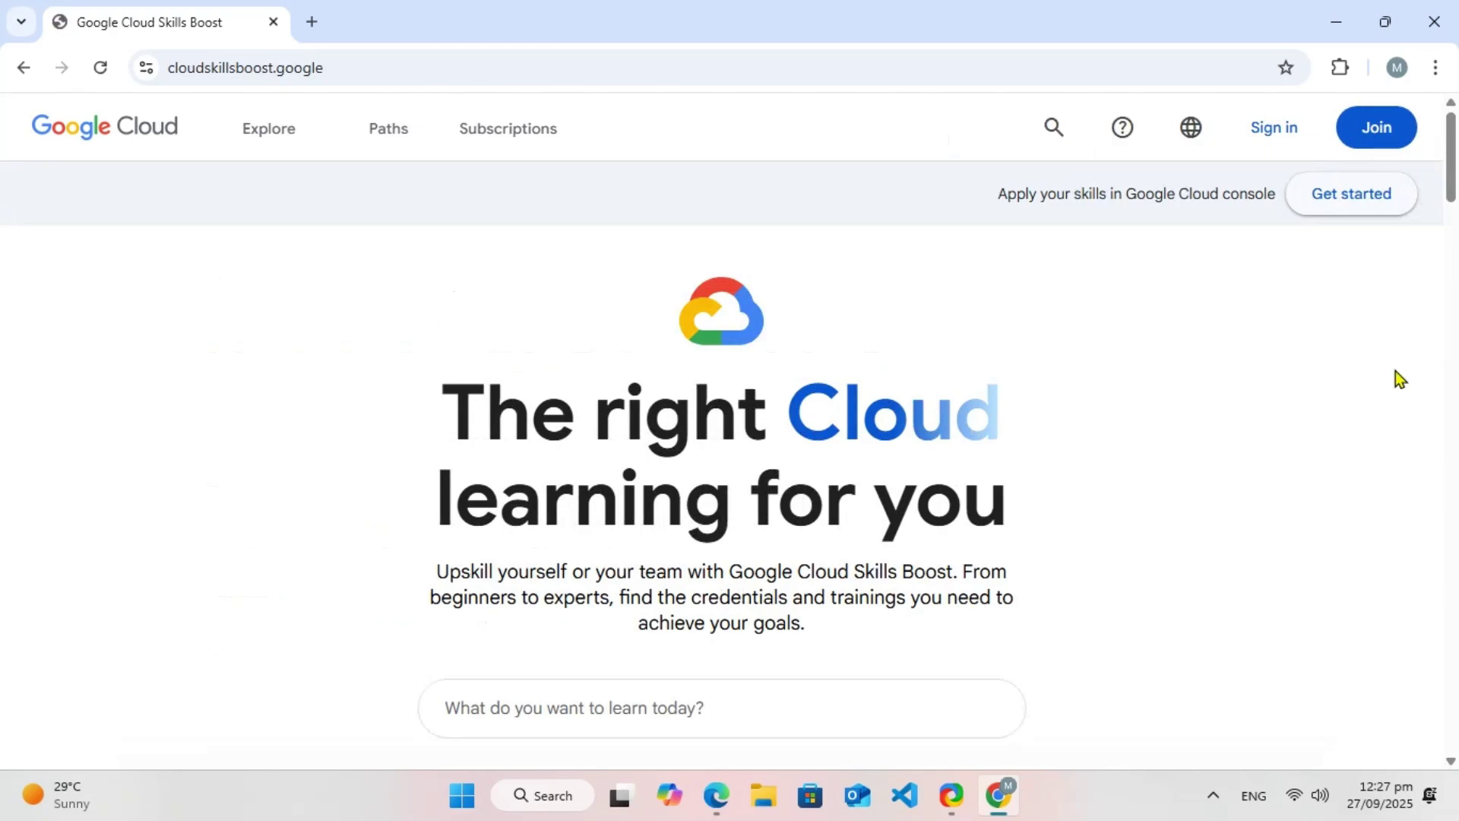
Join Google Cloud Skills Boost by signing in with the existing Google account and allow Qwiklabs to access its info
click(1385, 131)
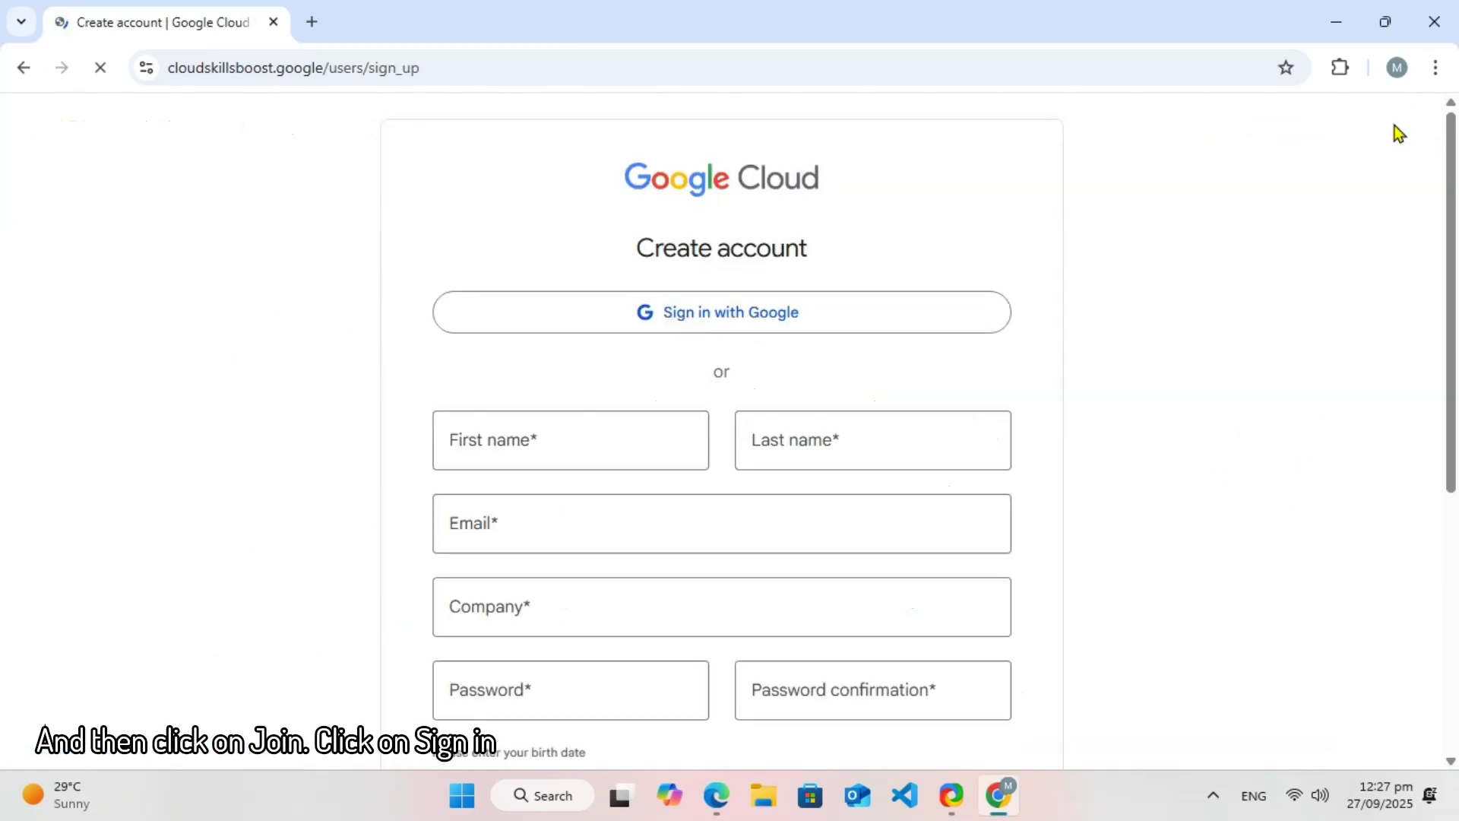
click(828, 329)
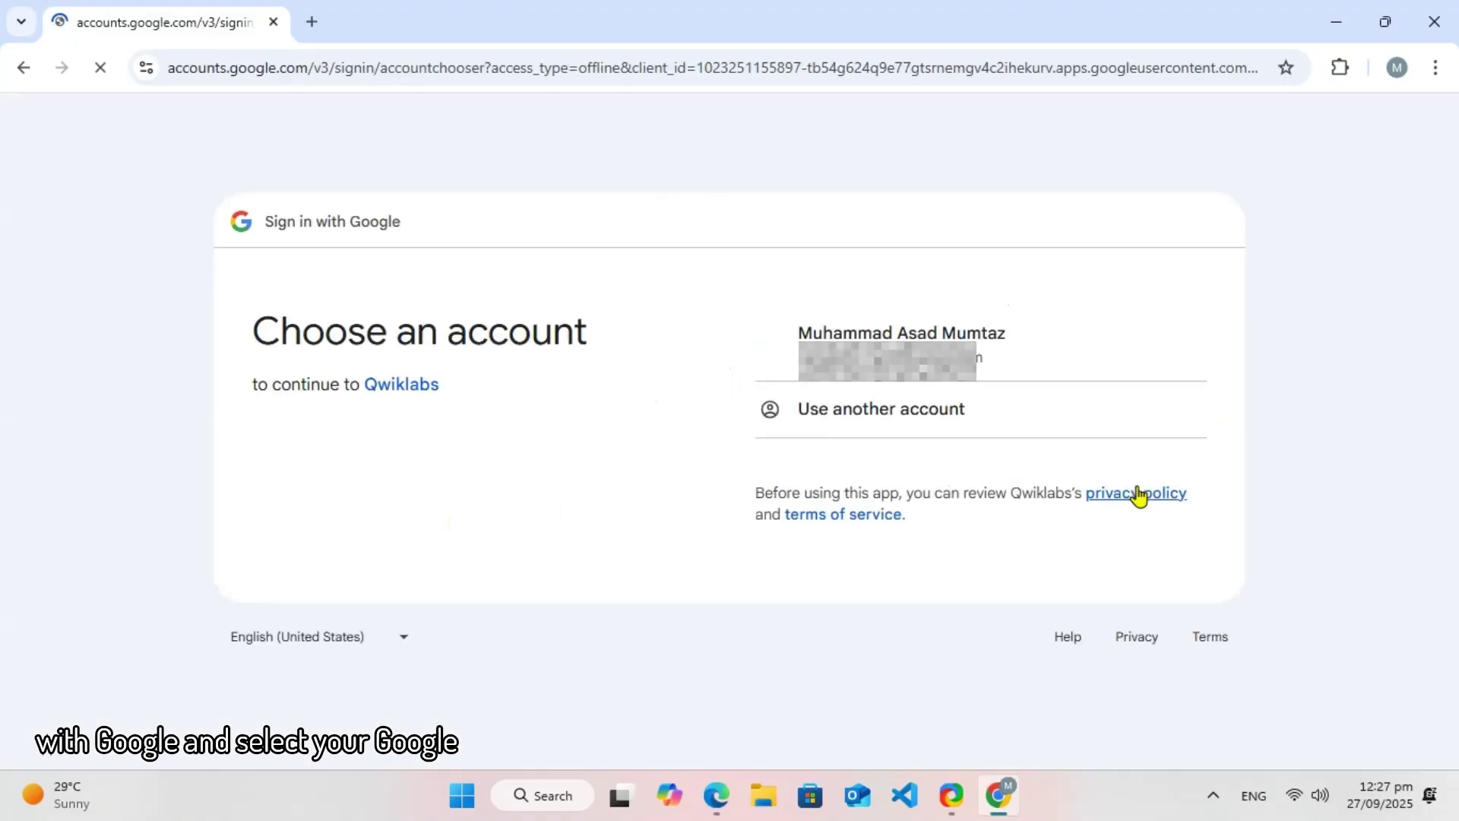
click(1020, 355)
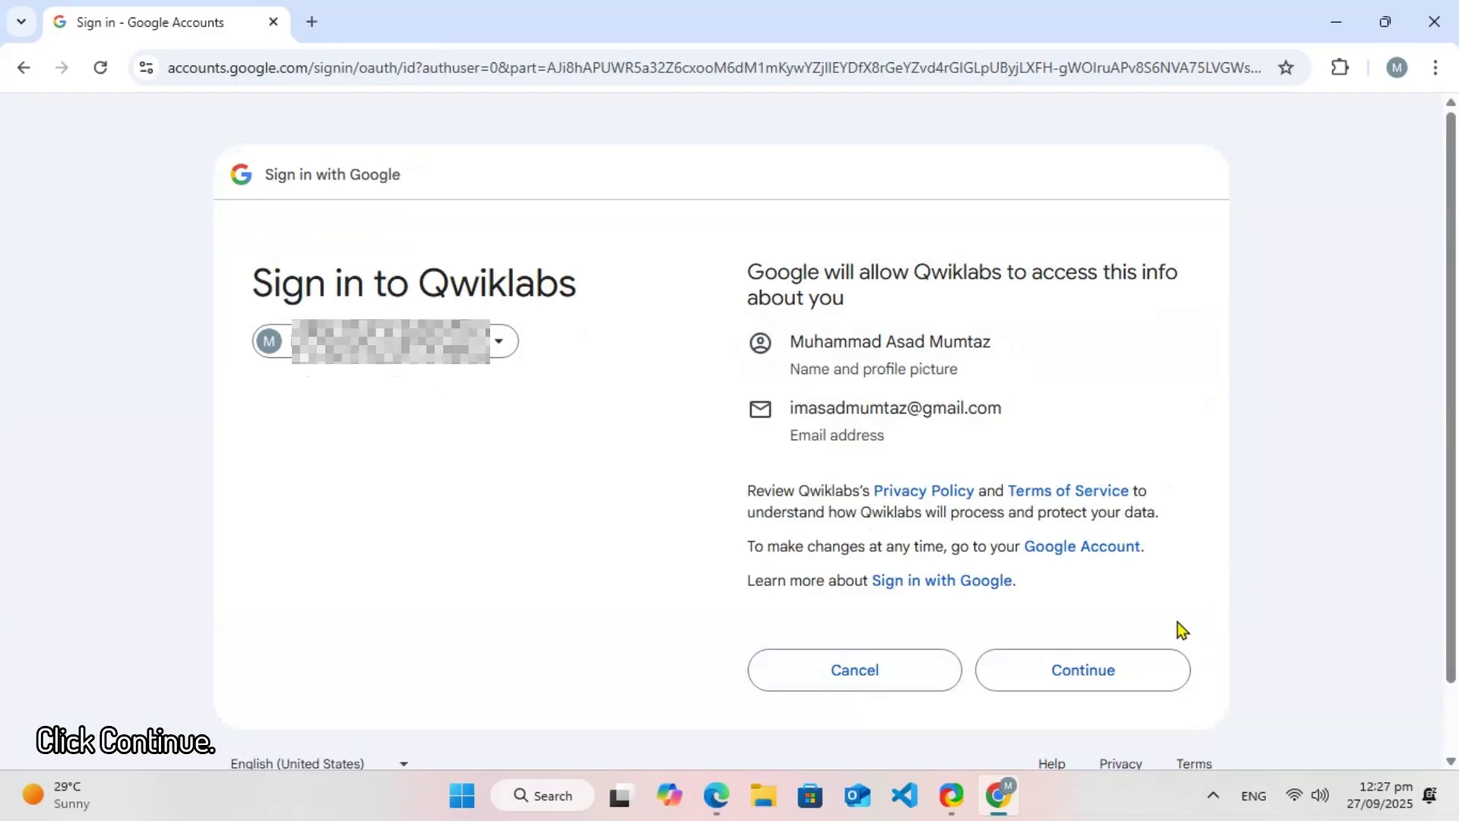
click(1060, 663)
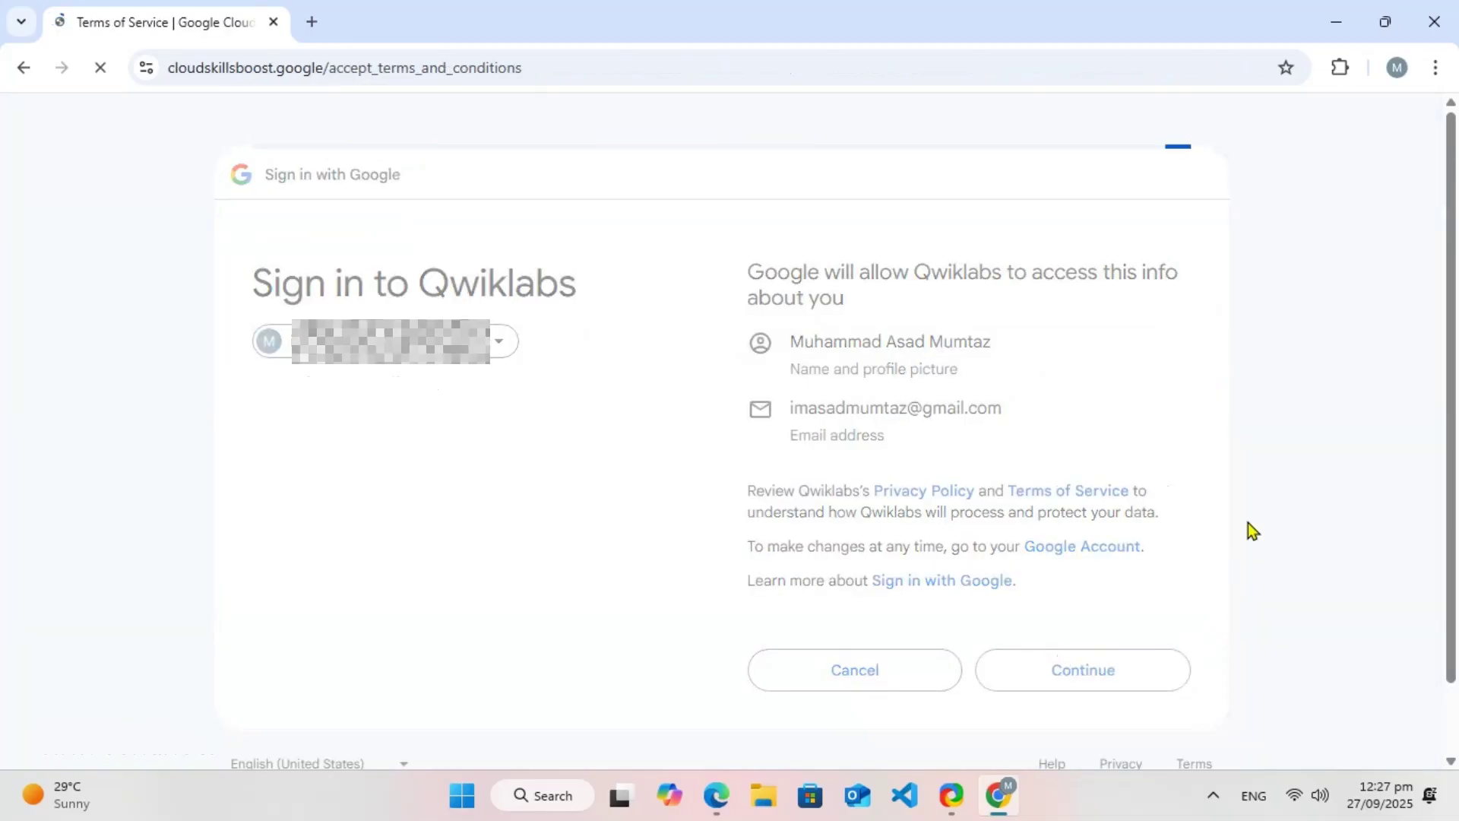
Fill in the month, day and year of the date of birth on the terms of service page
scroll(1026, 455, down, 4)
click(554, 681)
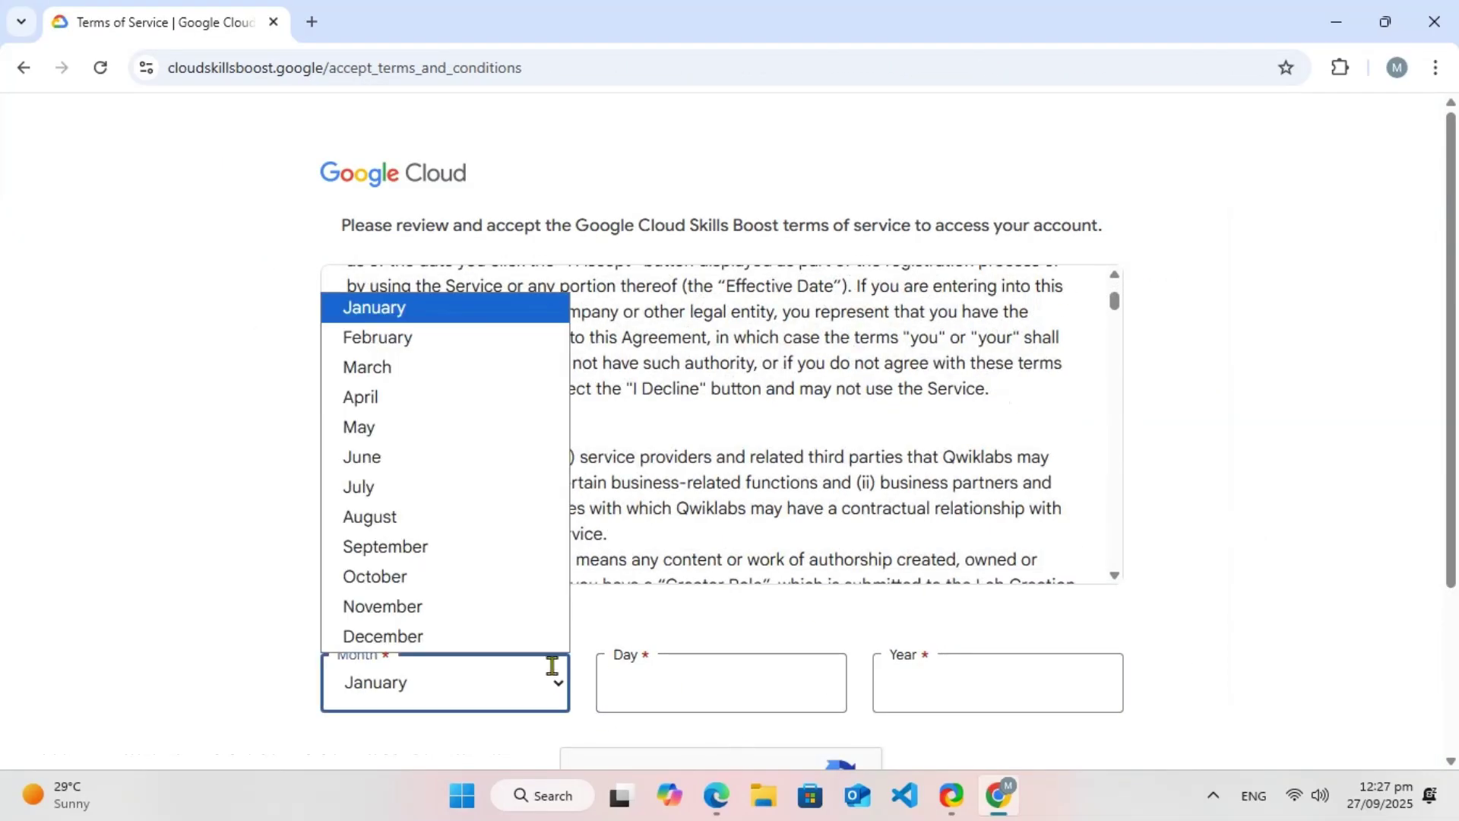
click(372, 488)
click(691, 679)
text(07)
click(931, 682)
text(2006)
Complete the reCAPTCHA motorcycle check and accept the Google Cloud Skills Boost terms of service
scroll(1296, 530, down, 3)
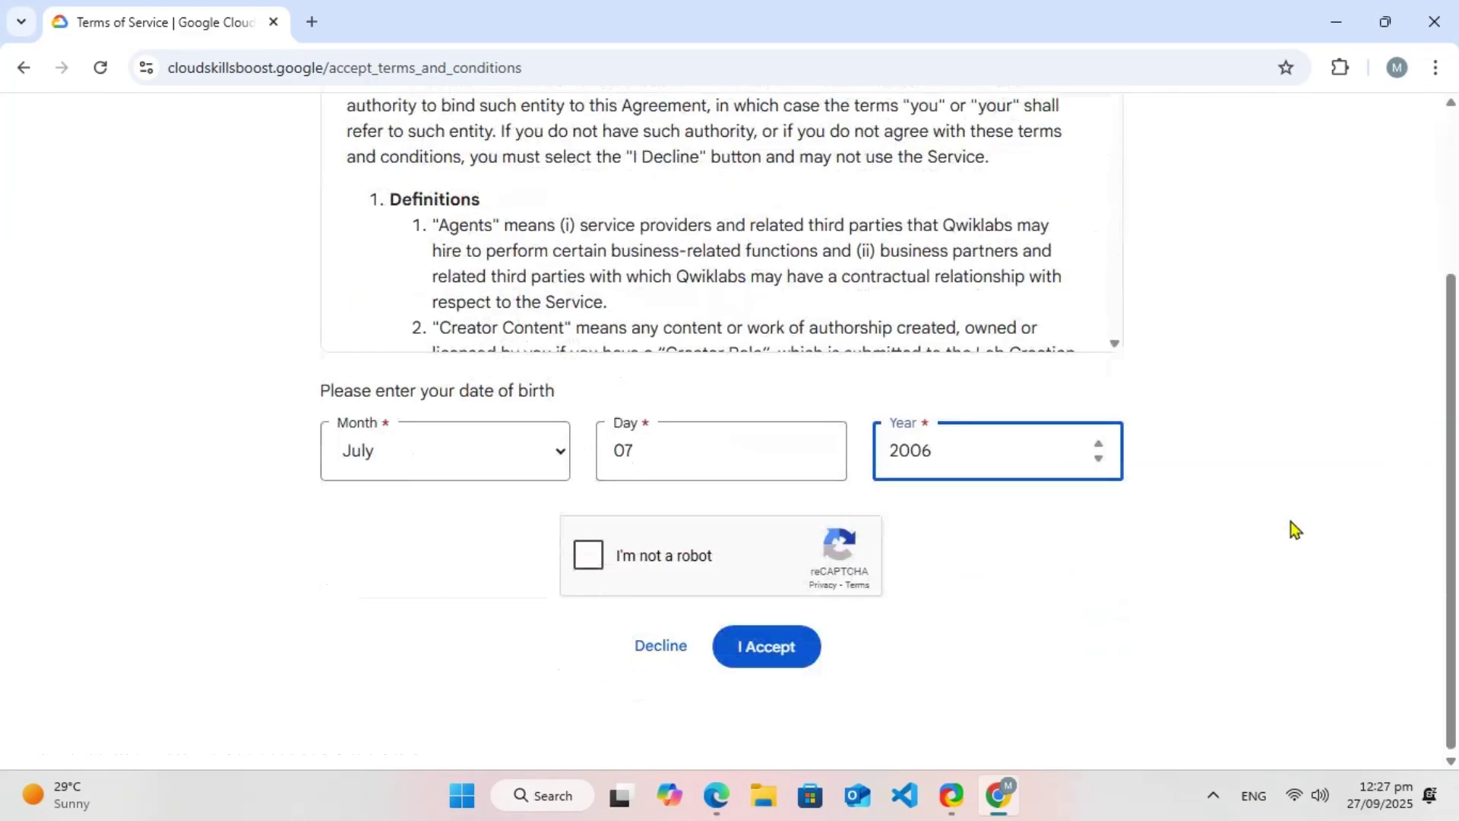
click(576, 554)
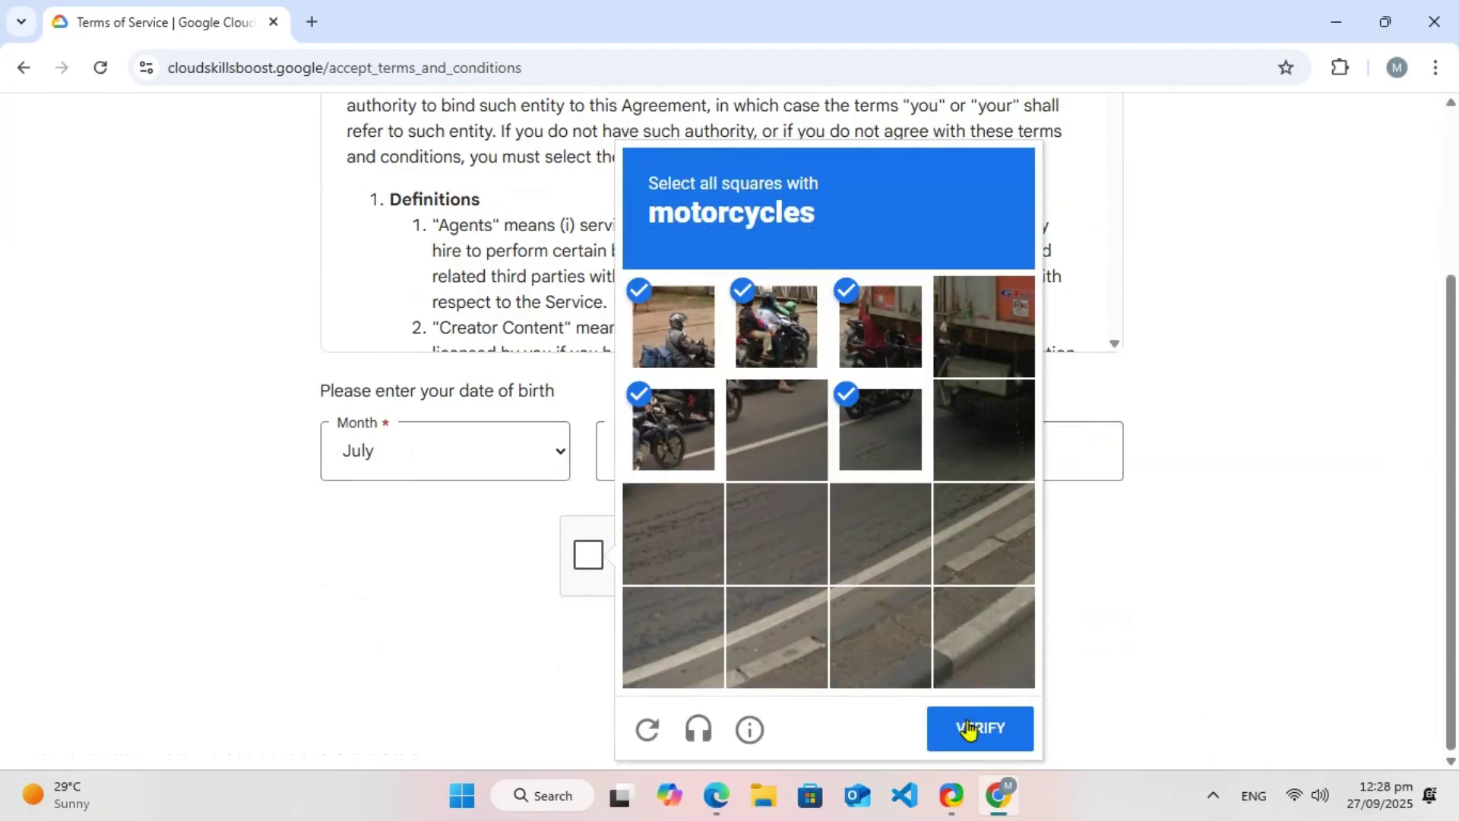
click(968, 728)
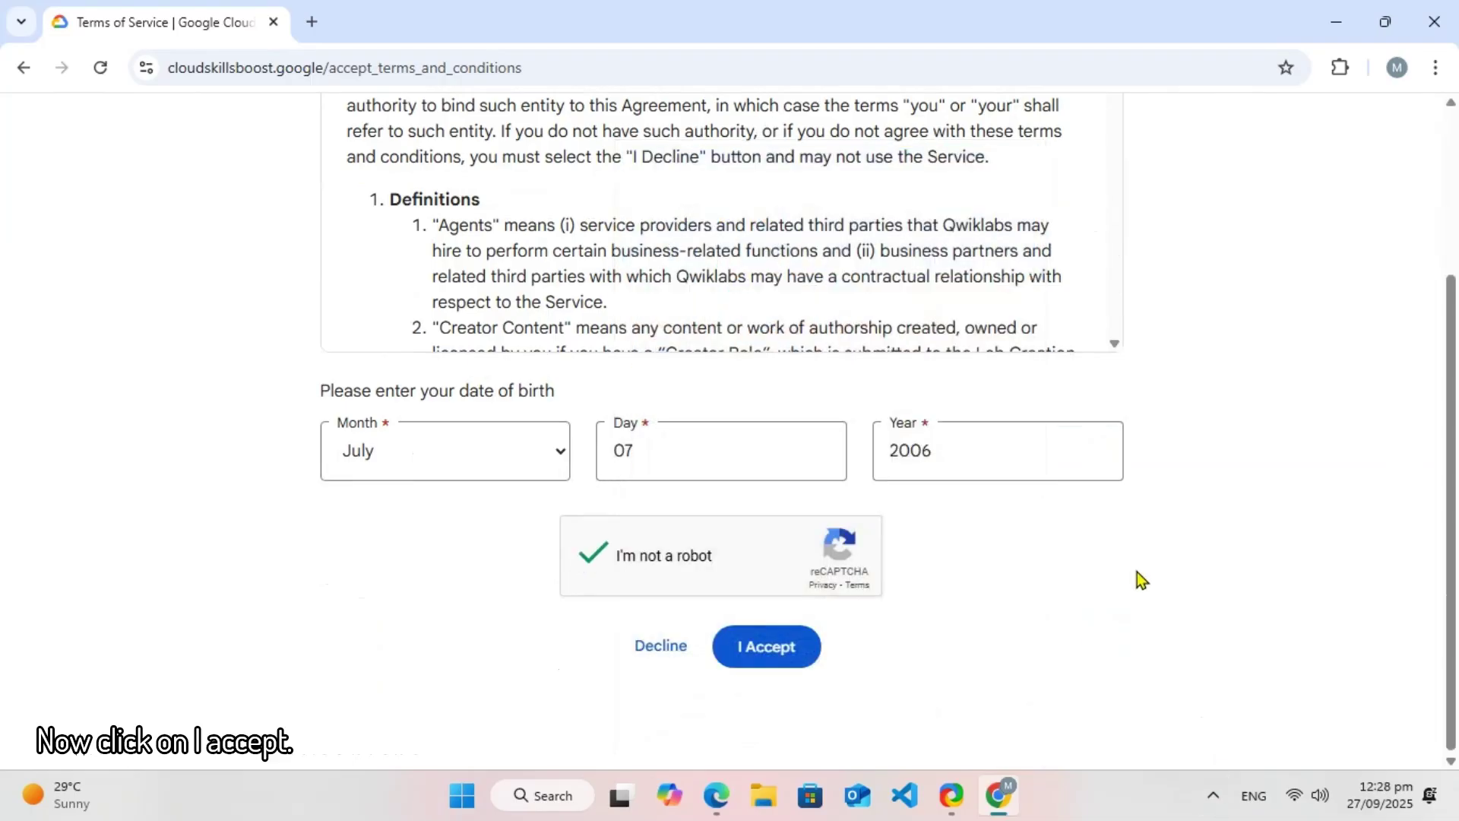
click(779, 652)
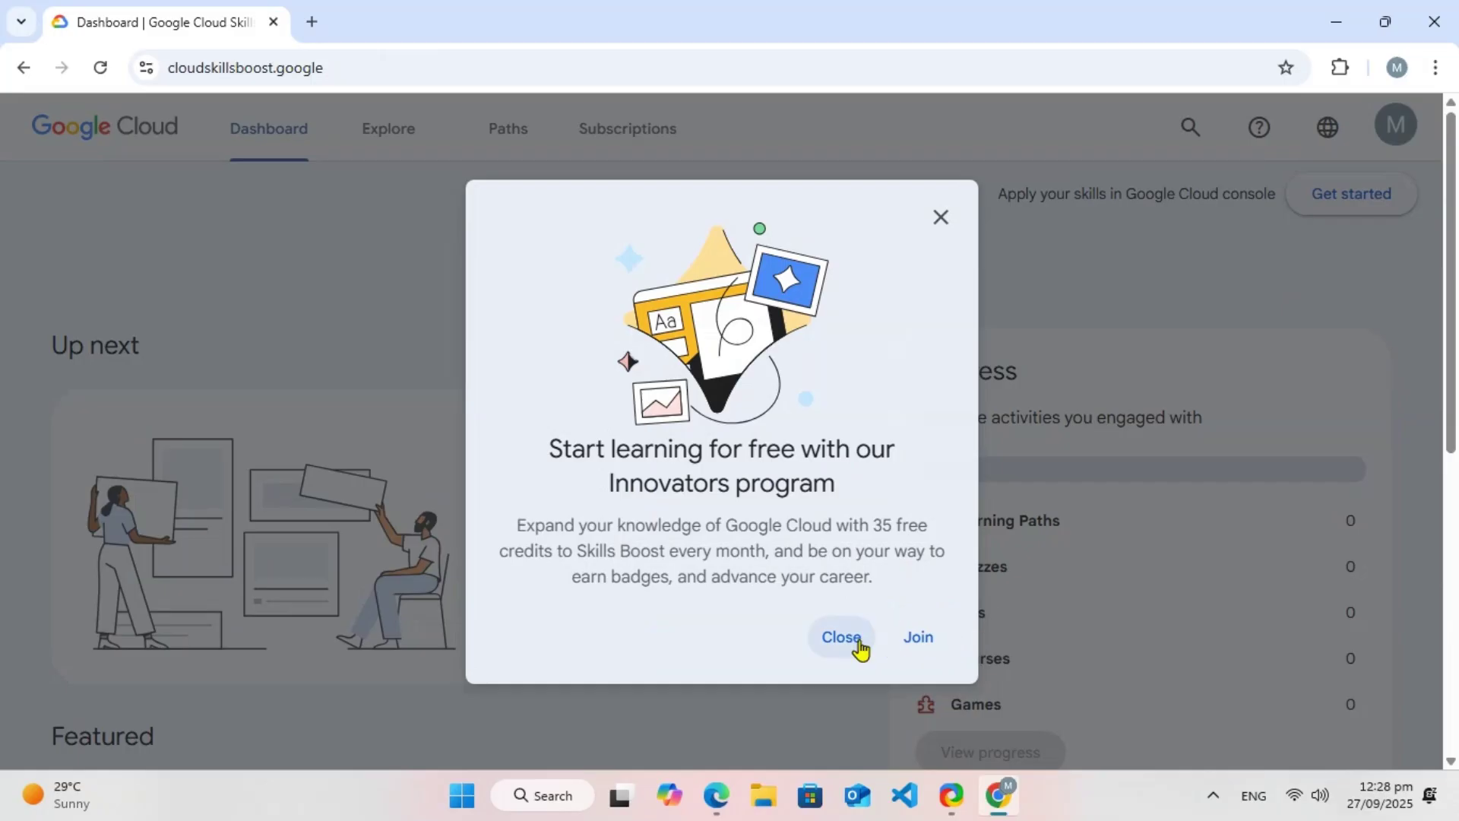
Dismiss the Innovators program offer, then find the lab "Generative AI with Vertex AI: Prompt Design" through the suggested search "generative ai" and open it
click(860, 649)
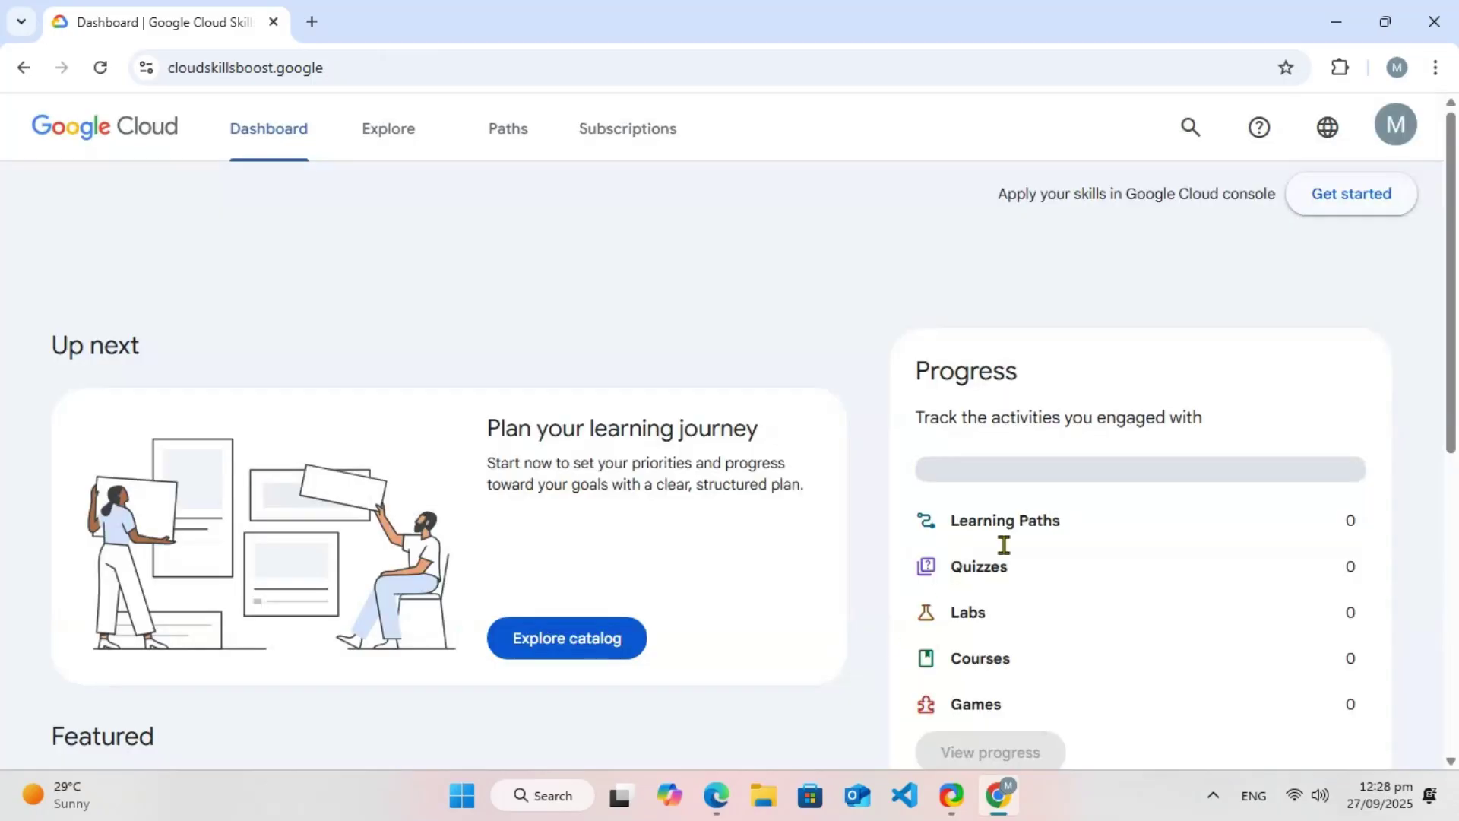
click(1190, 129)
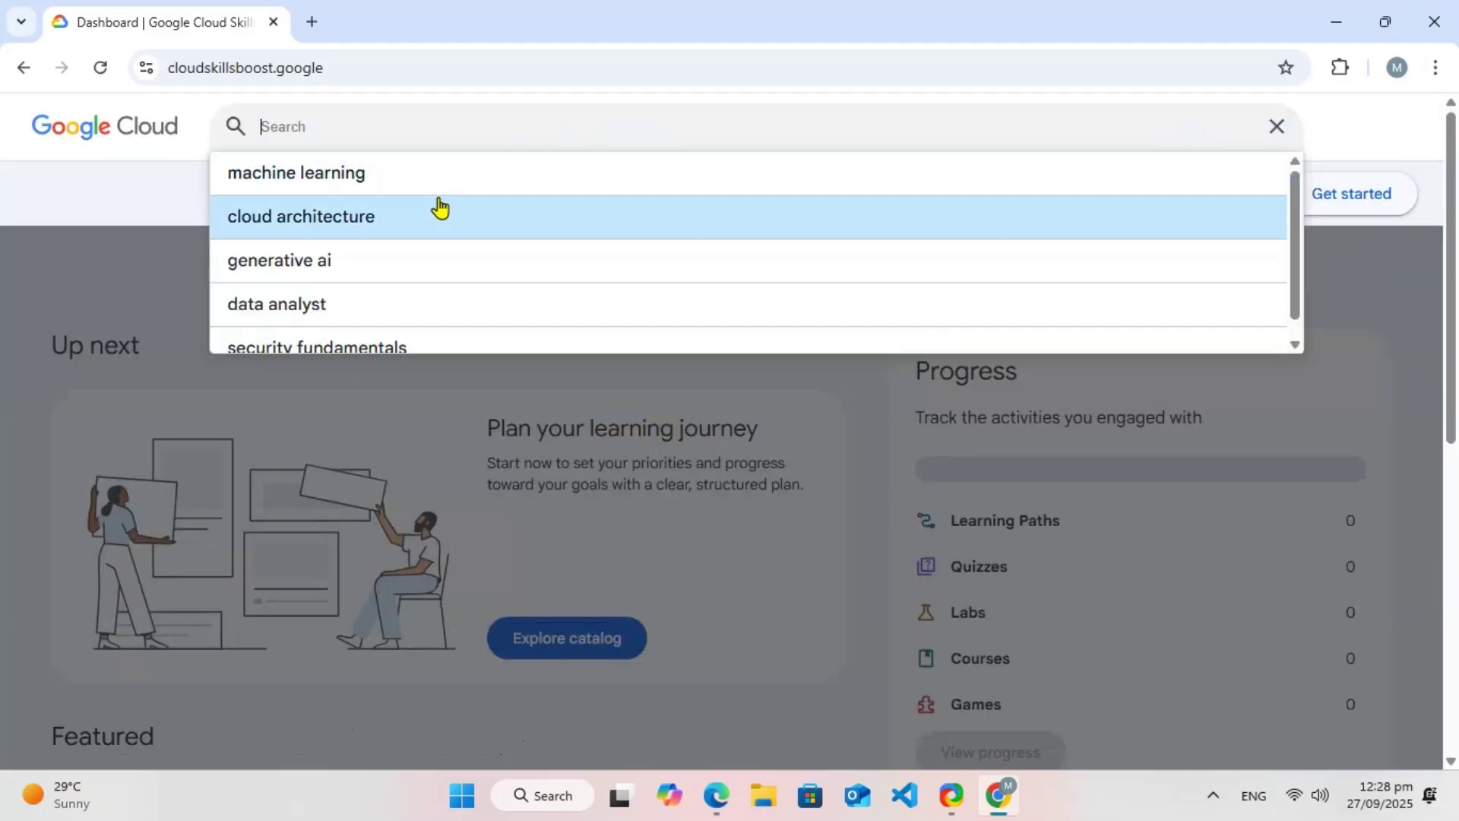
click(362, 278)
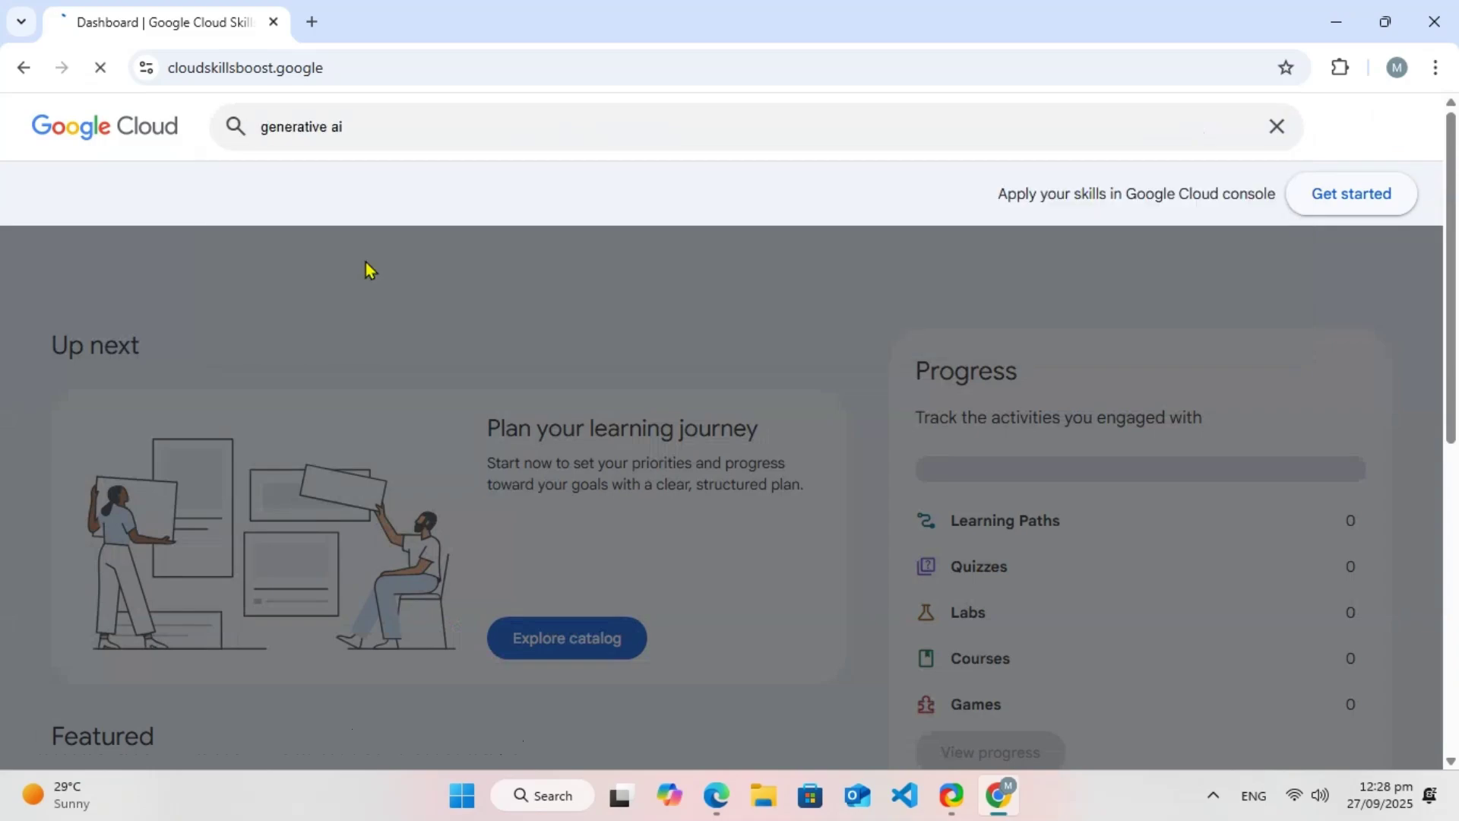
scroll(1013, 399, down, 7)
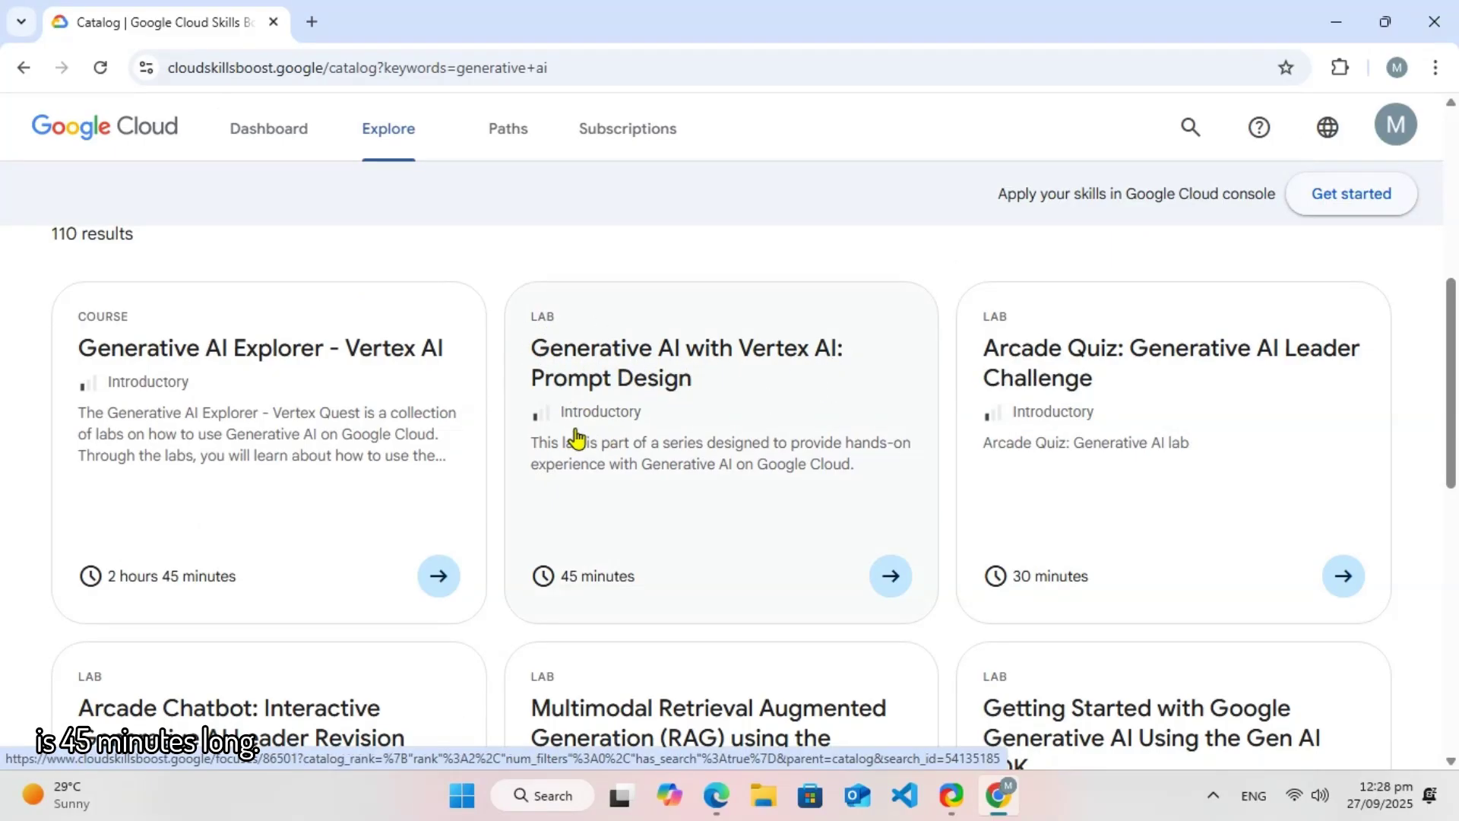
click(907, 594)
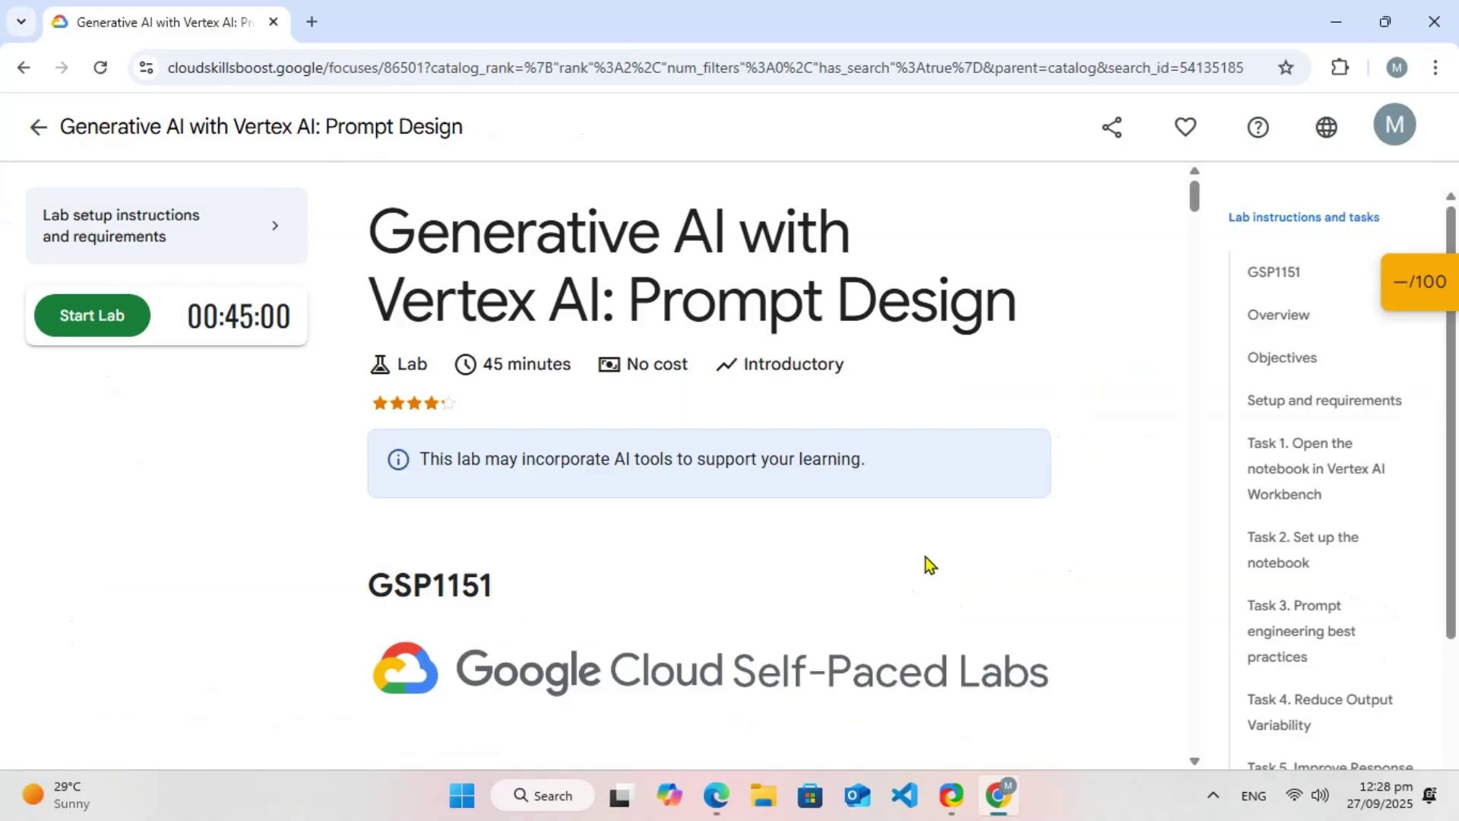
Start the Prompt Design lab and open its Google Cloud console link in an incognito window
click(94, 320)
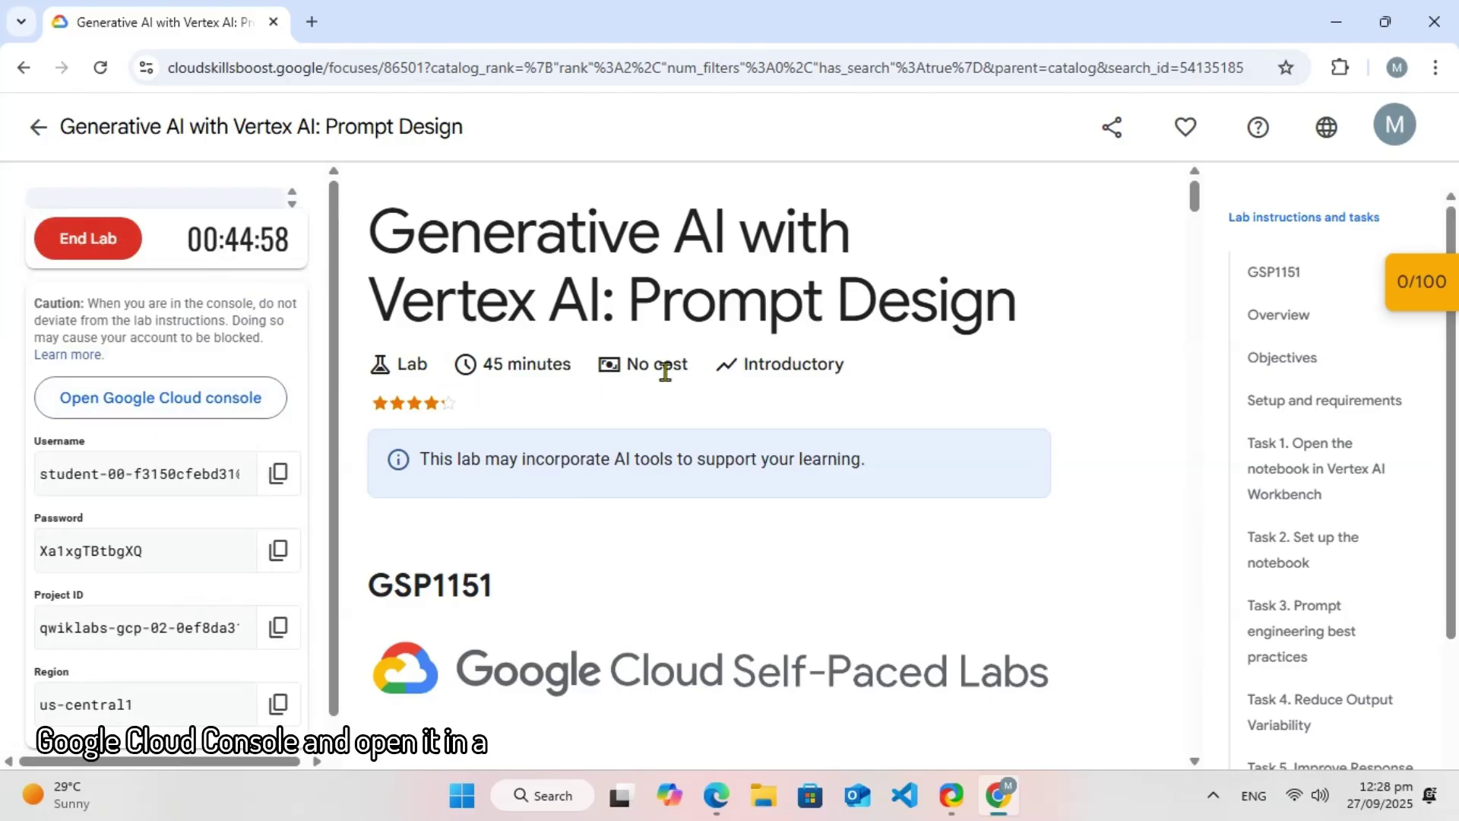
right_click(196, 413)
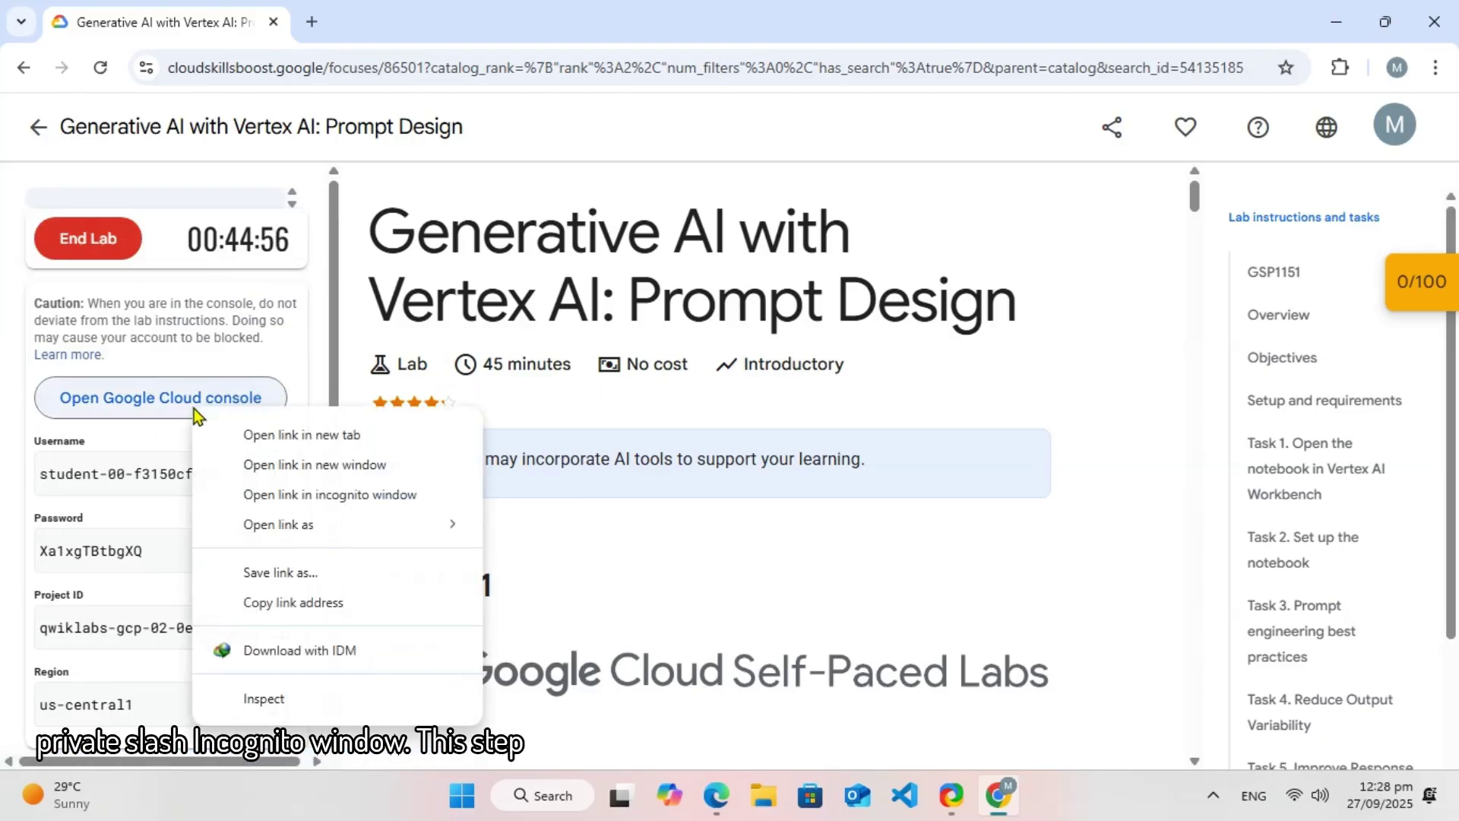
click(340, 494)
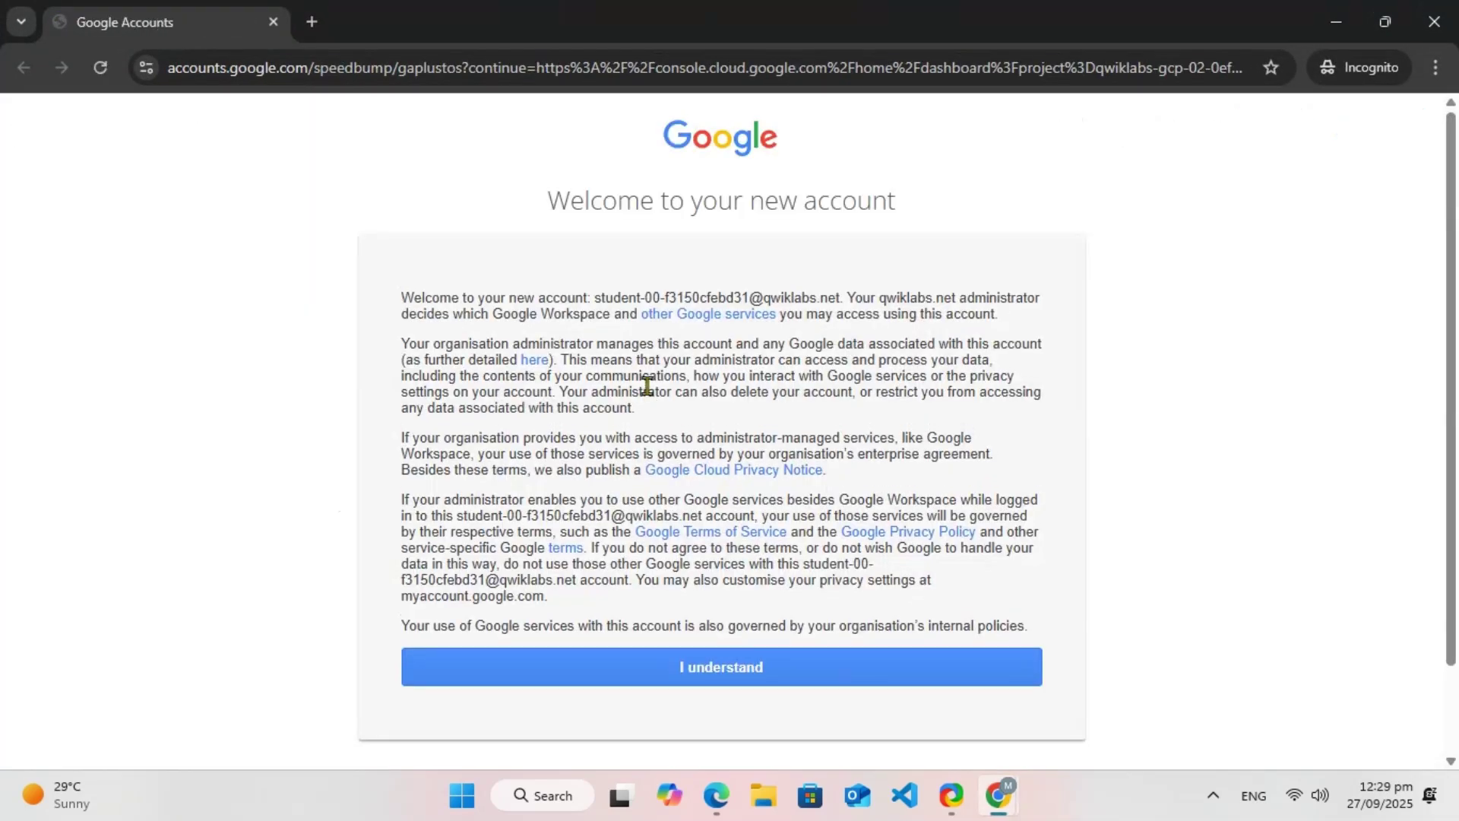
Acknowledge the new student account notice and agree to the Google Cloud Platform Terms of Service
click(787, 677)
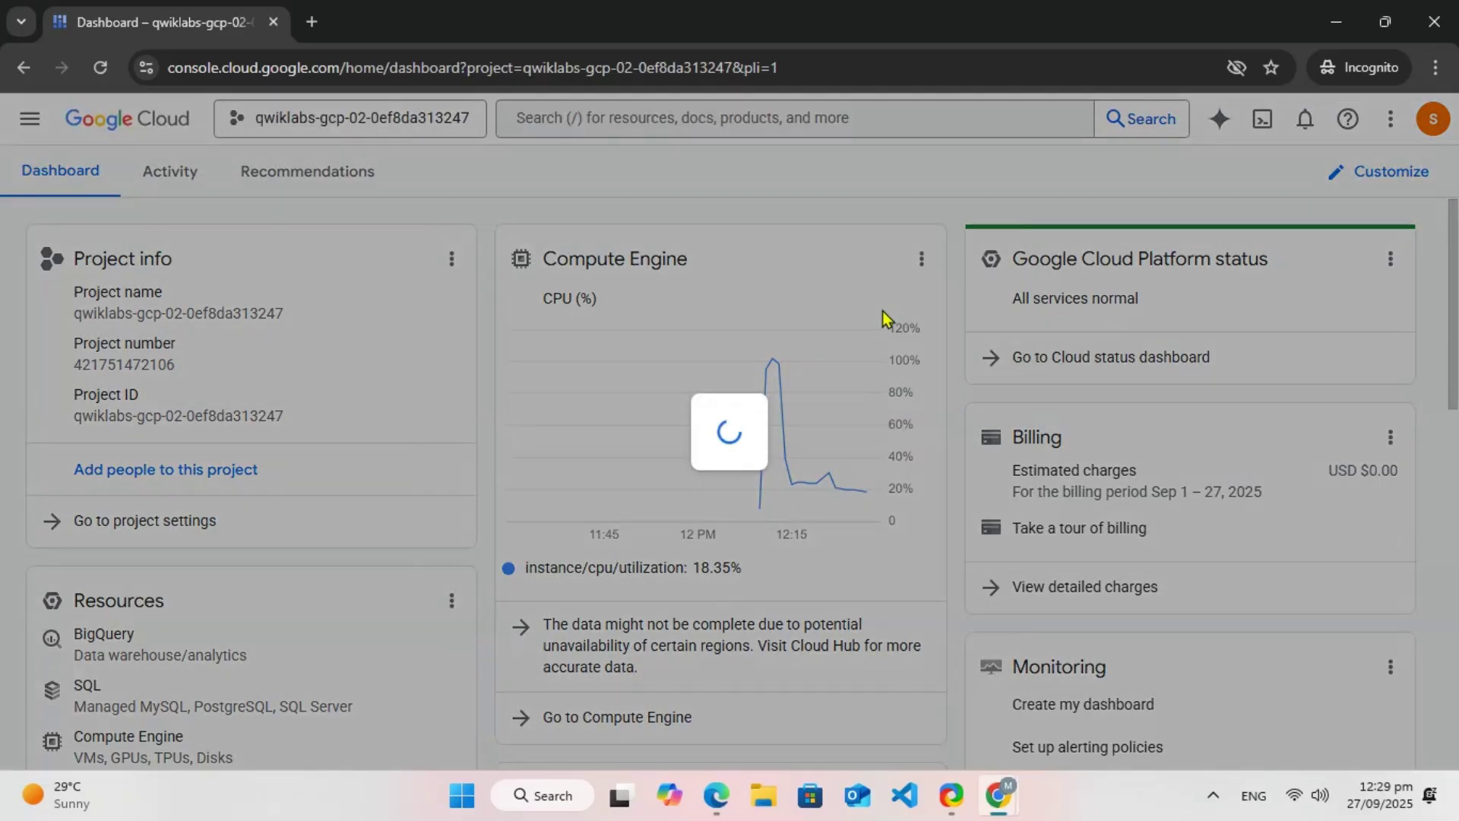
scroll(673, 389, down, 2)
click(461, 530)
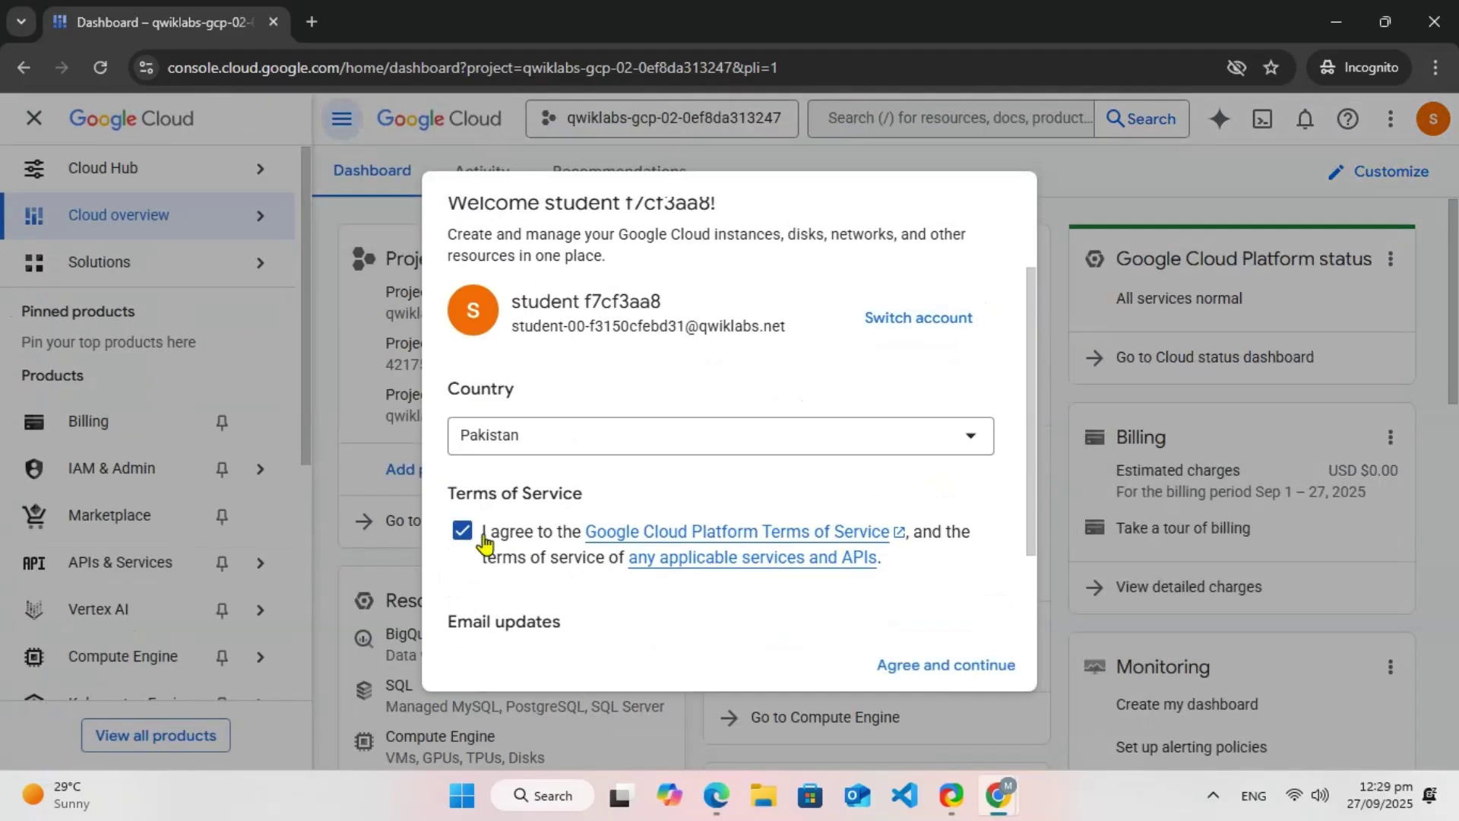
click(950, 666)
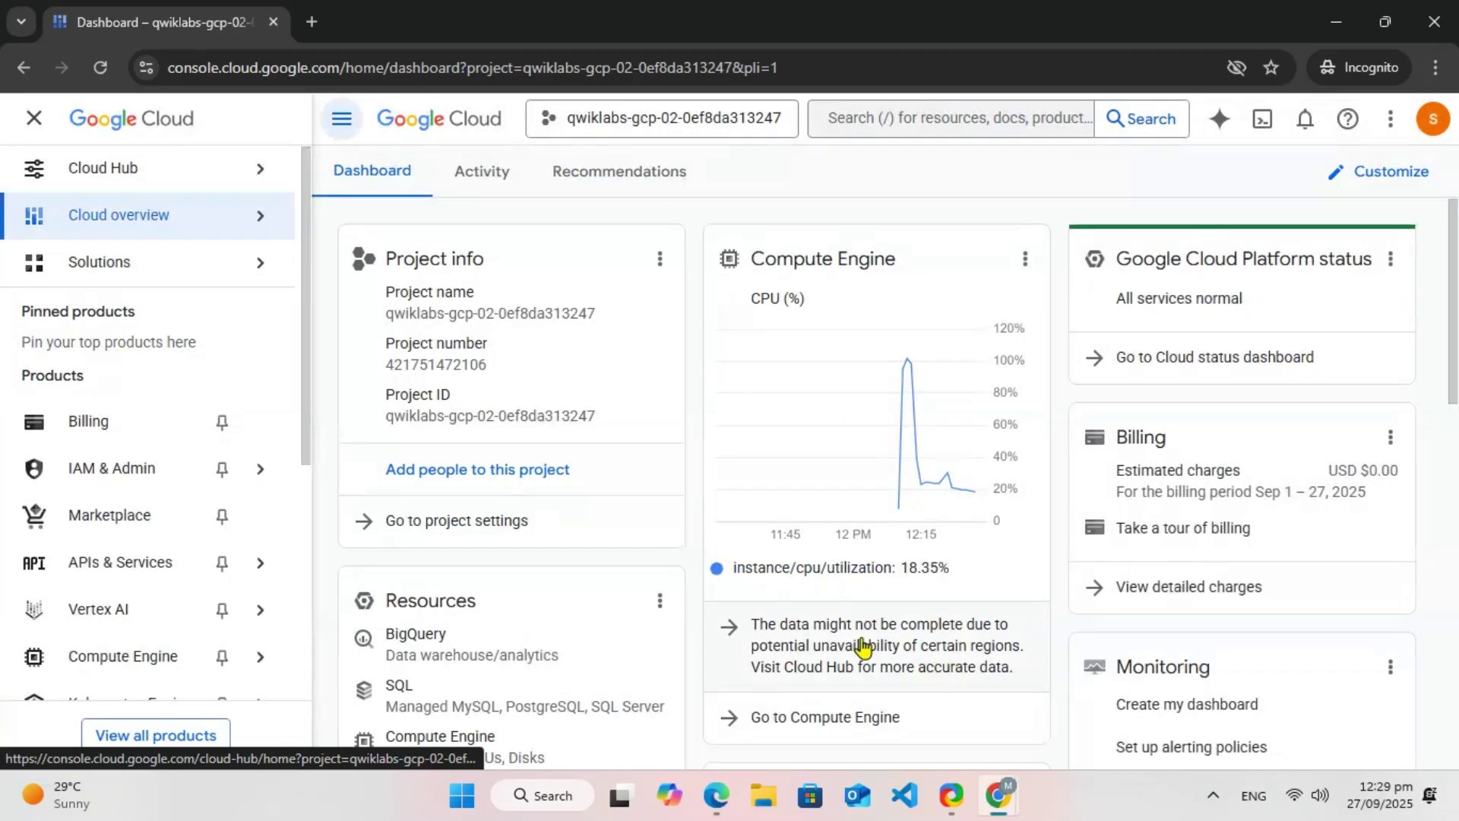
Open Vertex AI Studio from the Vertex AI products and close its introductory tour
mouse_move(143, 622)
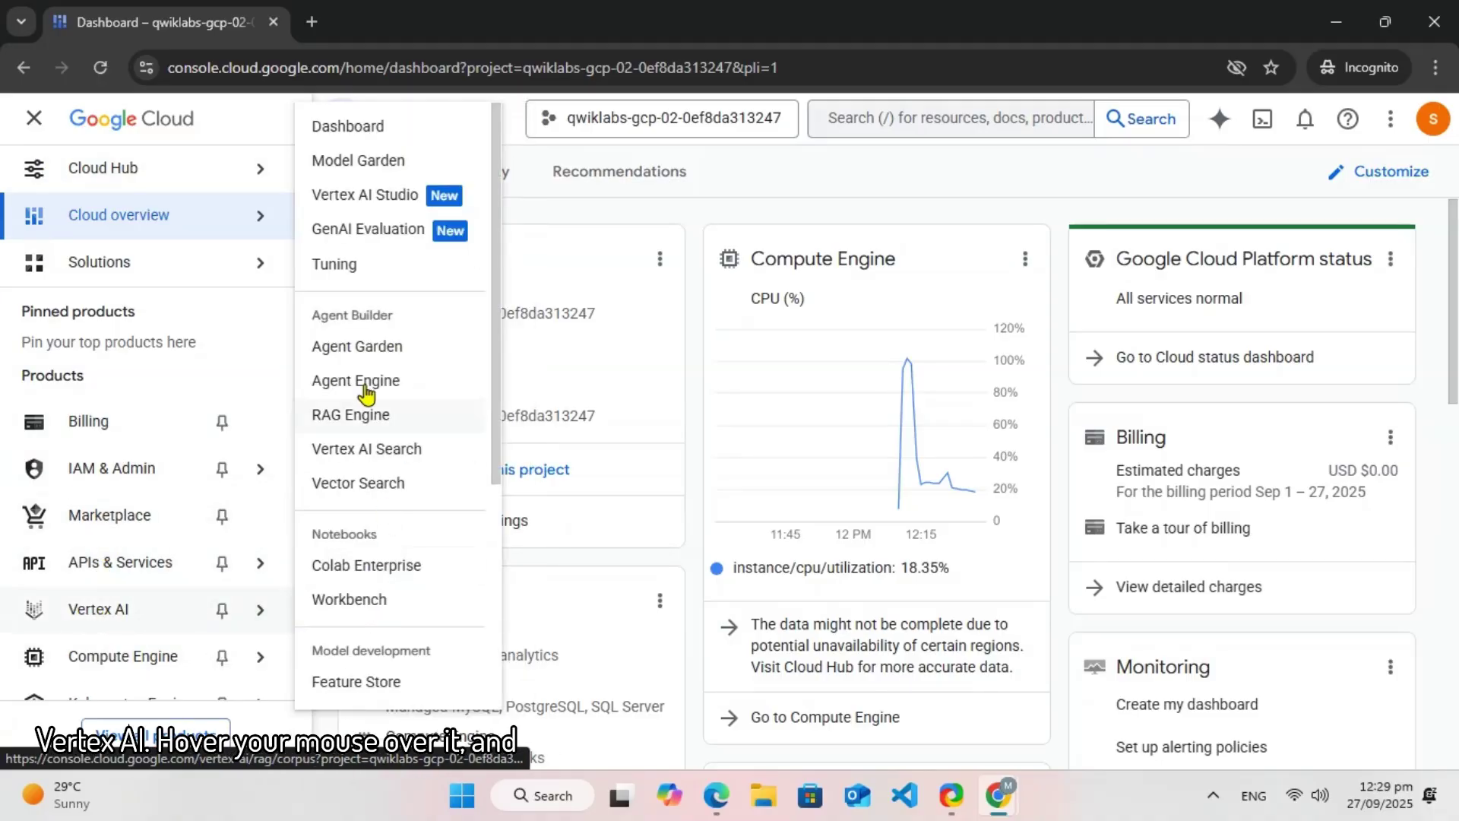
click(395, 195)
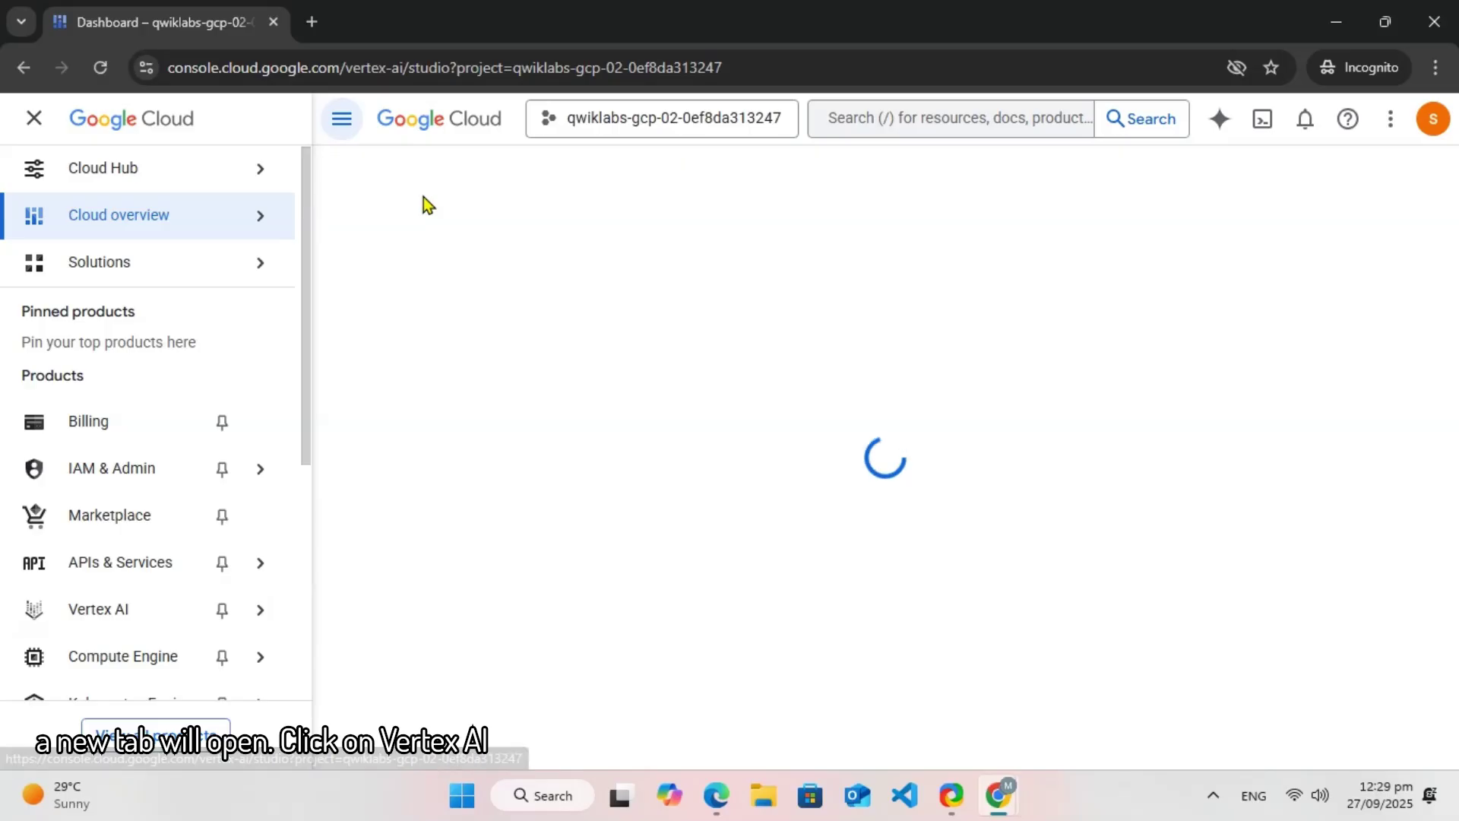
click(341, 118)
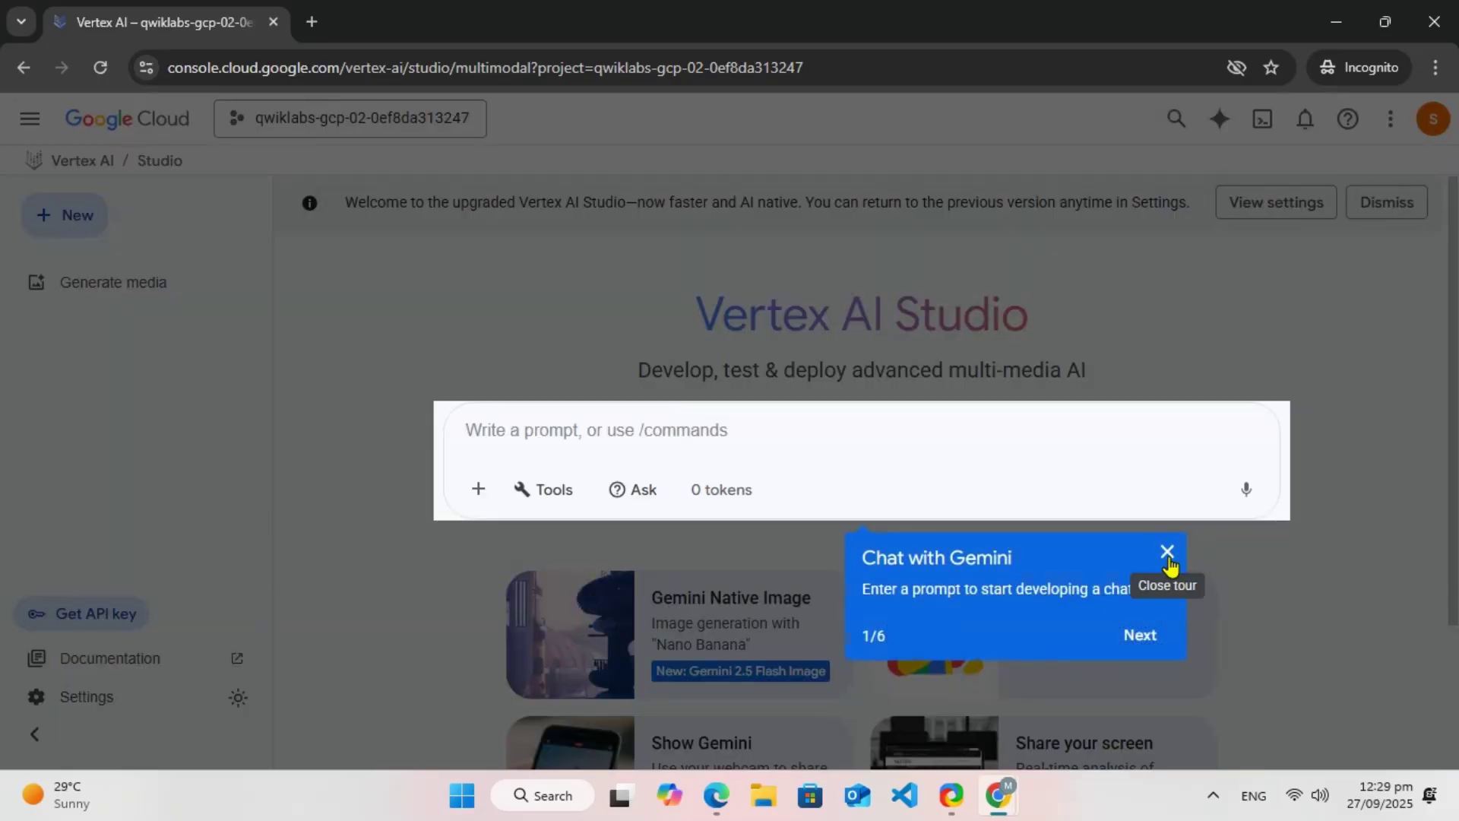
click(1168, 553)
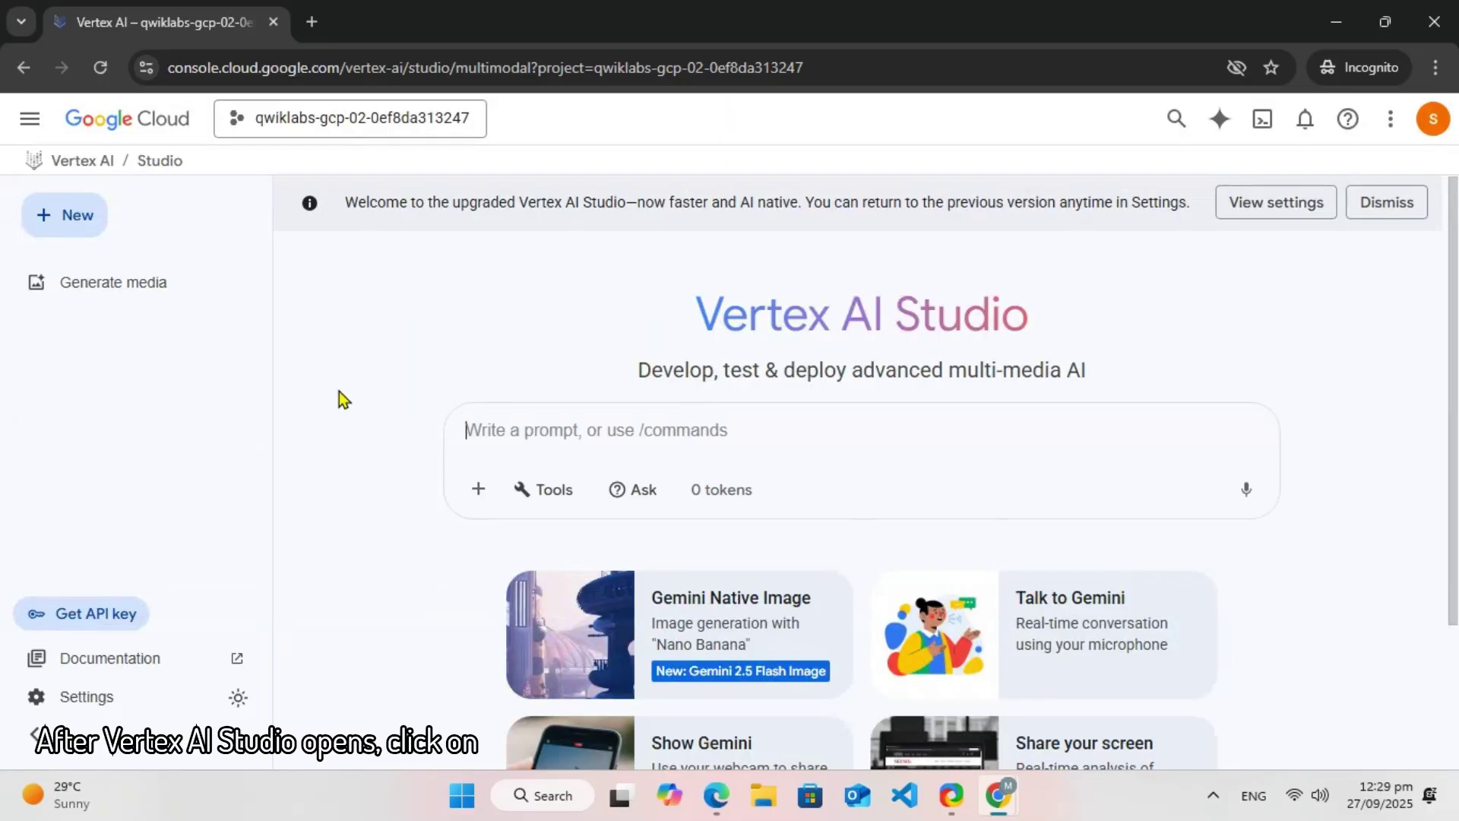
Go to Generate media and open Imagen for generating images from a text prompt
click(92, 293)
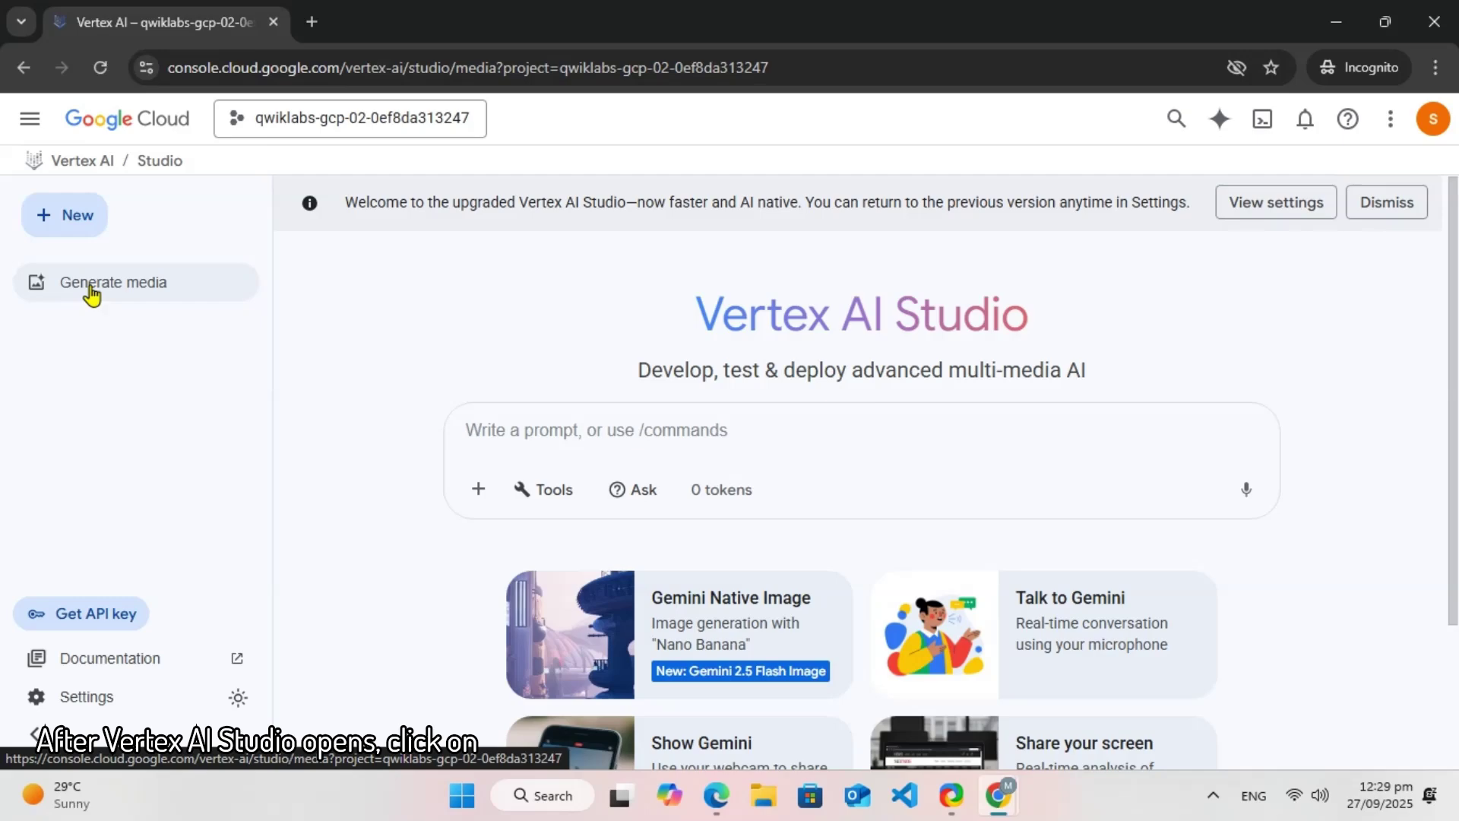
scroll(340, 398, down, 3)
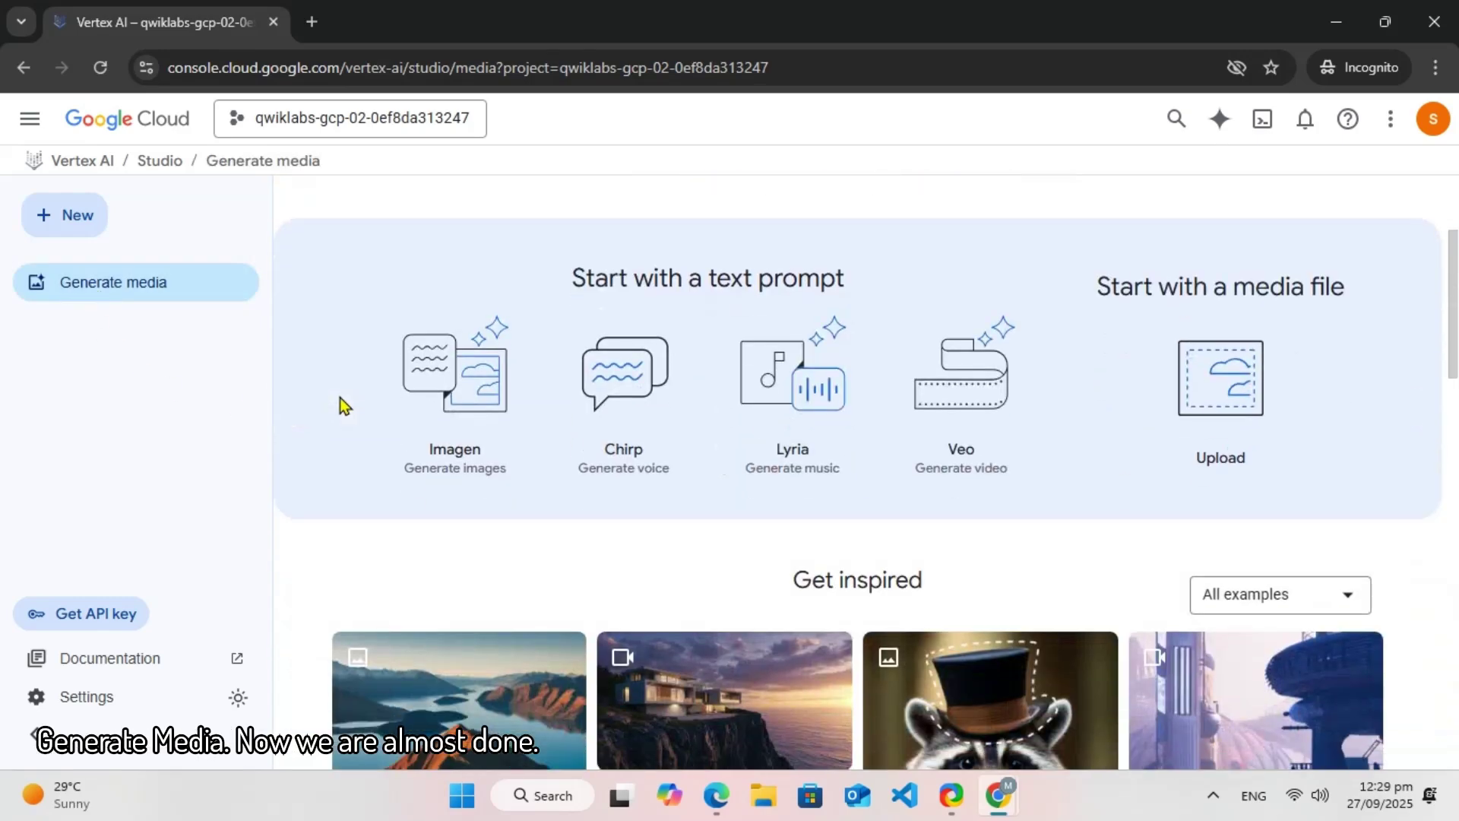
click(462, 409)
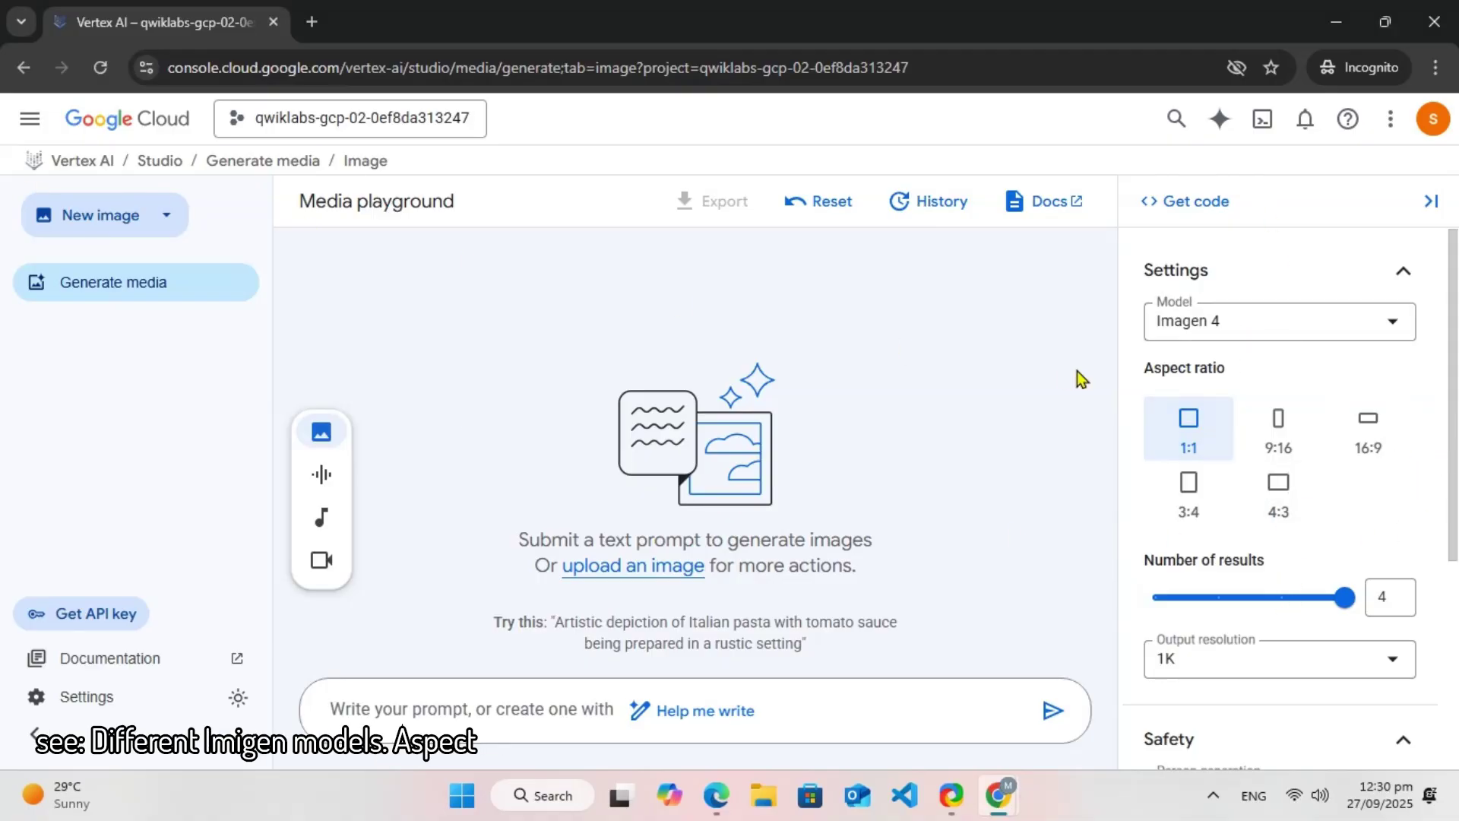
Keep Imagen 4 as the model and set the output resolution to 2K and the aspect ratio to 16:9
click(1201, 321)
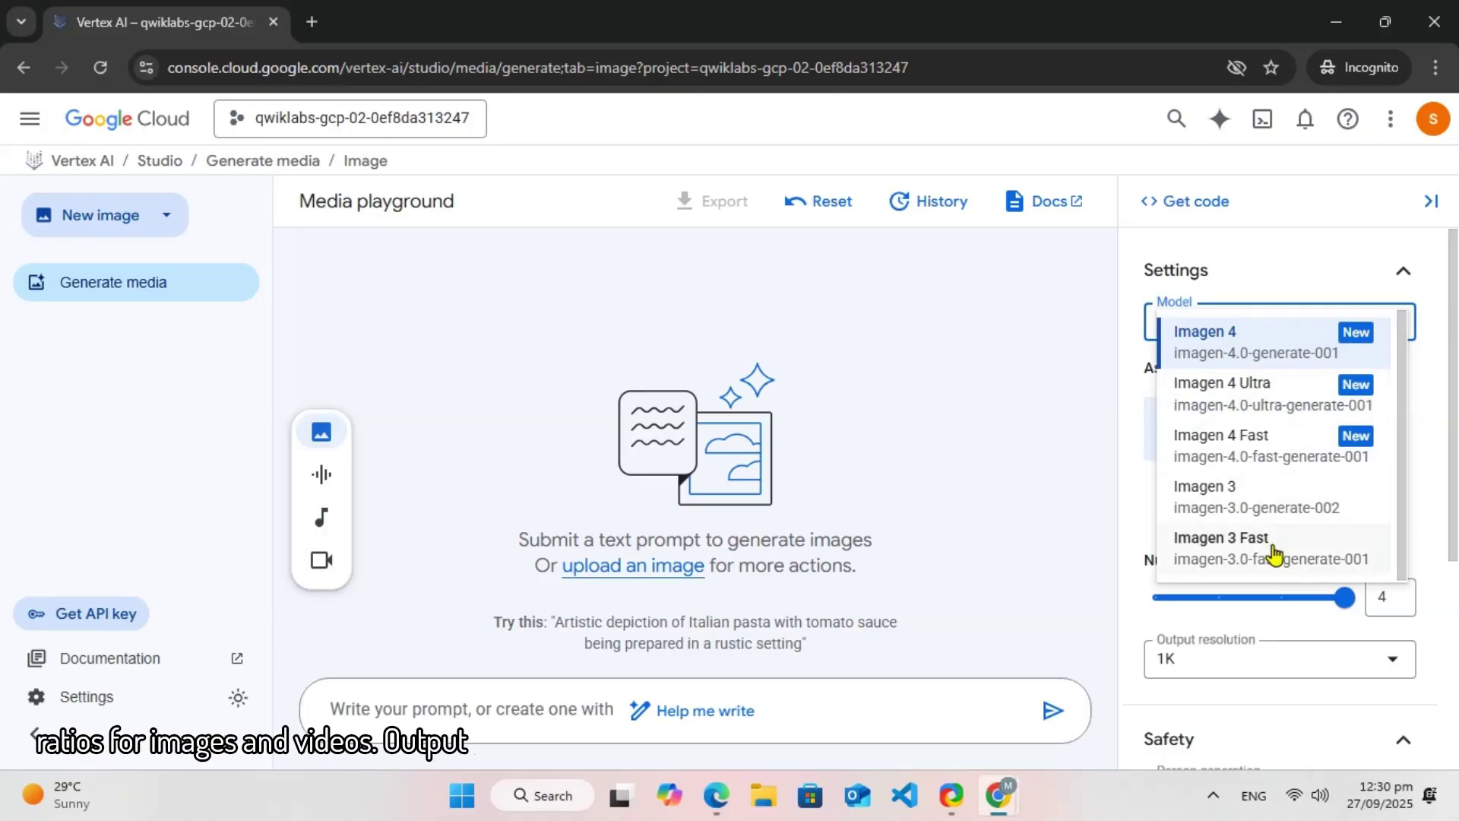
click(1259, 356)
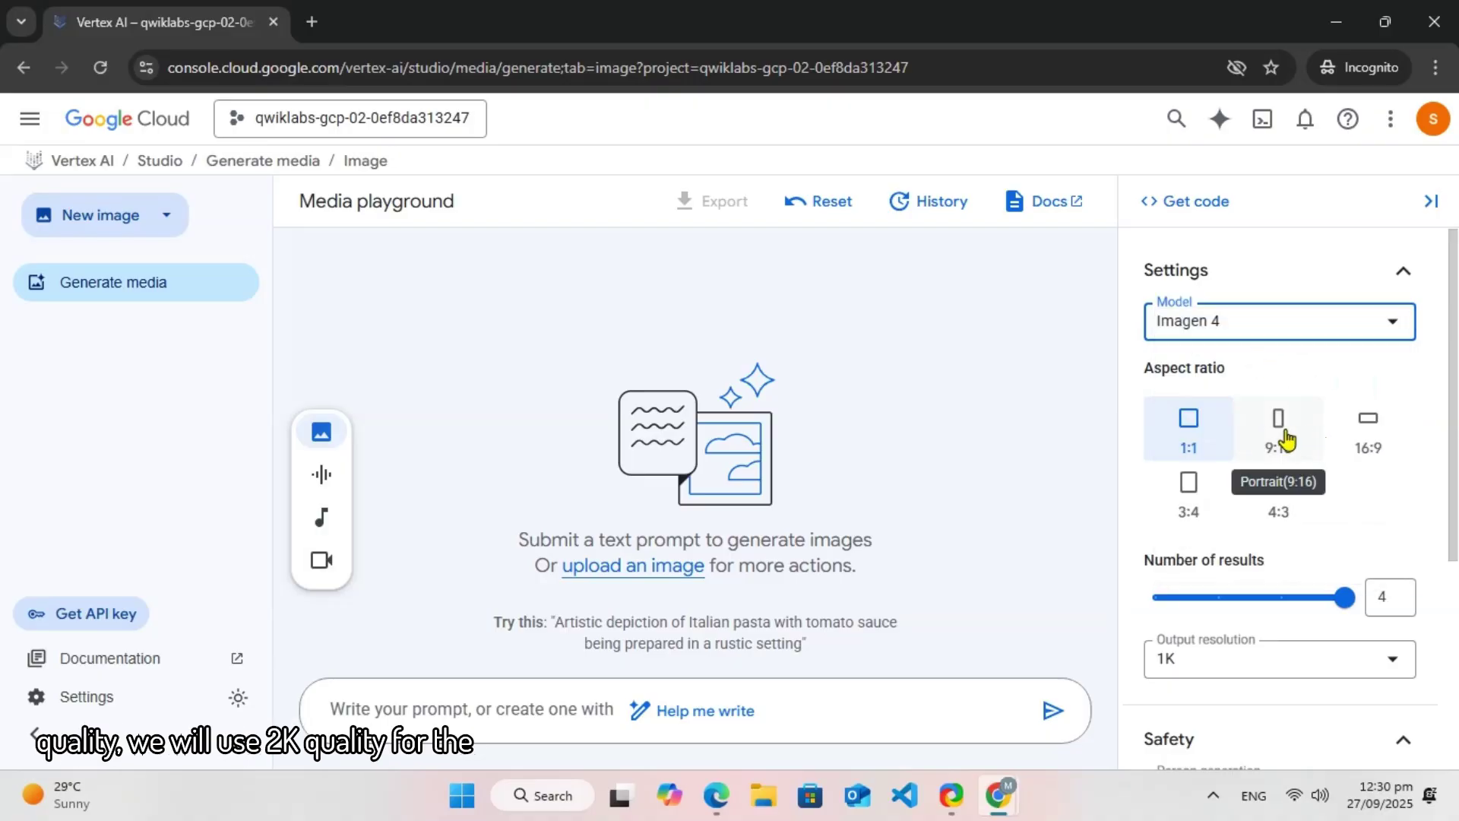
scroll(1277, 486, down, 3)
click(1277, 456)
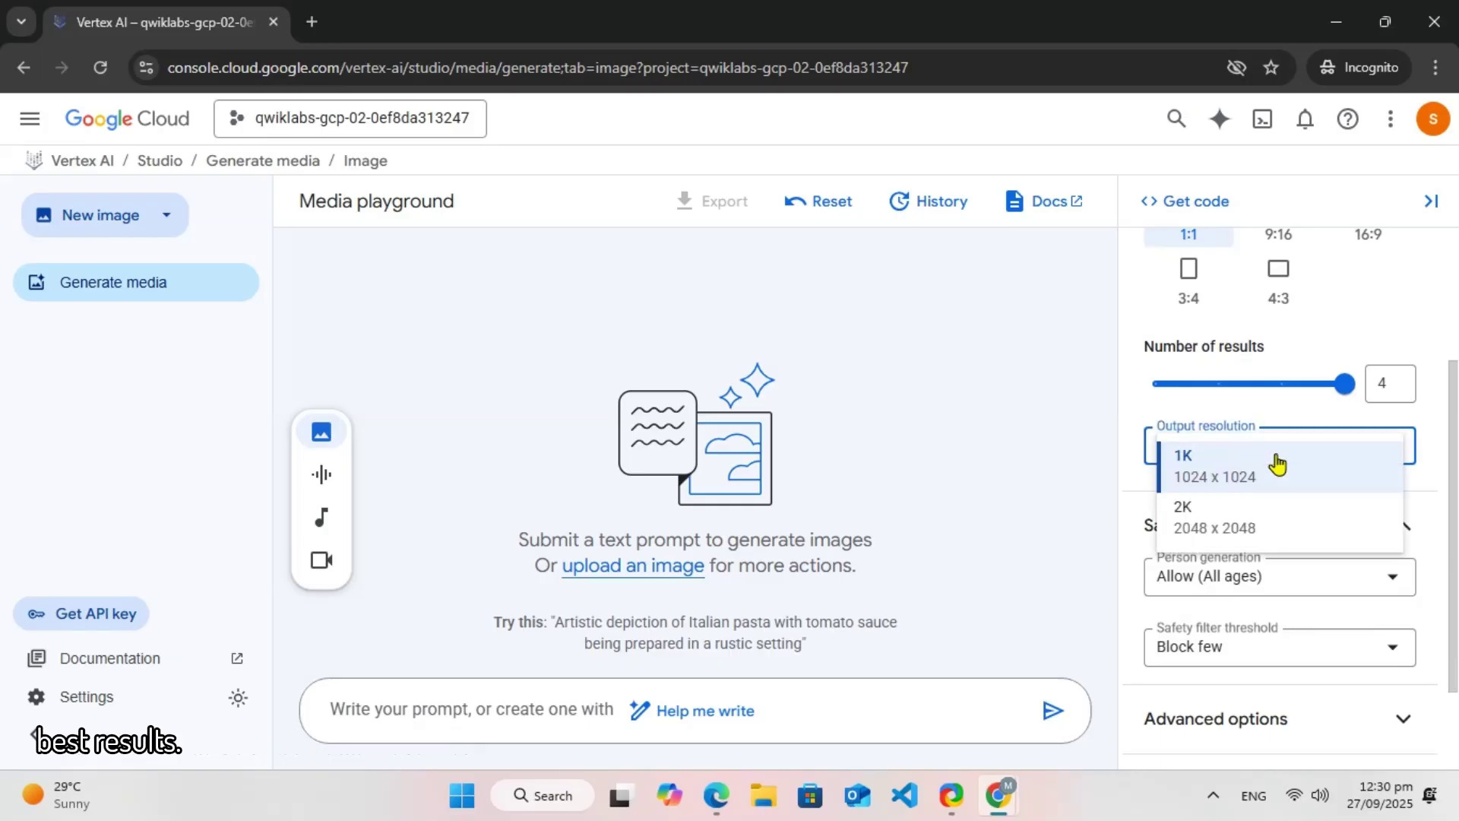
click(1237, 521)
scroll(1330, 492, up, 3)
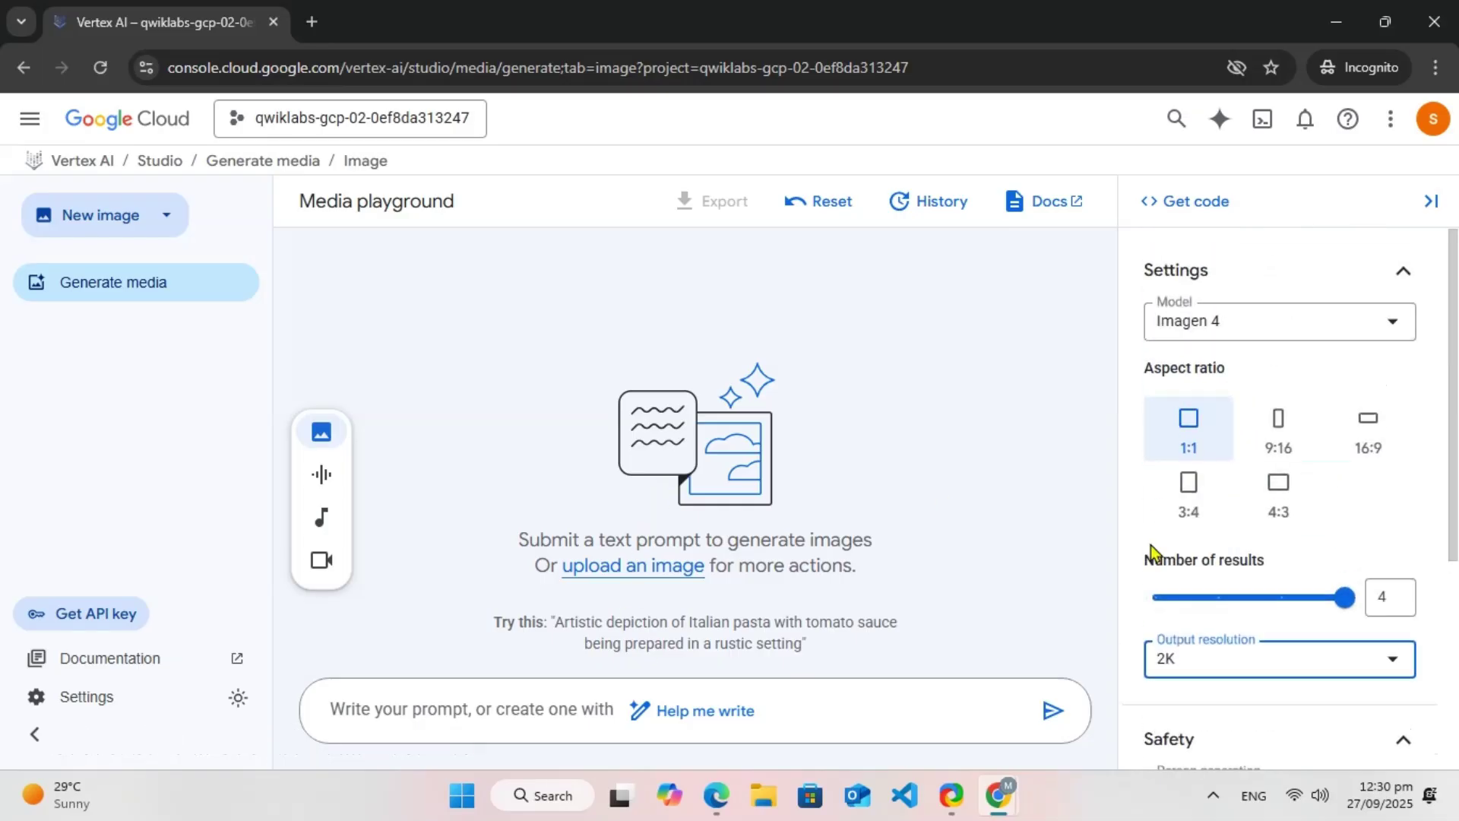
click(1369, 430)
Generate images from the prompt "Supra Car In Jungle"
click(442, 710)
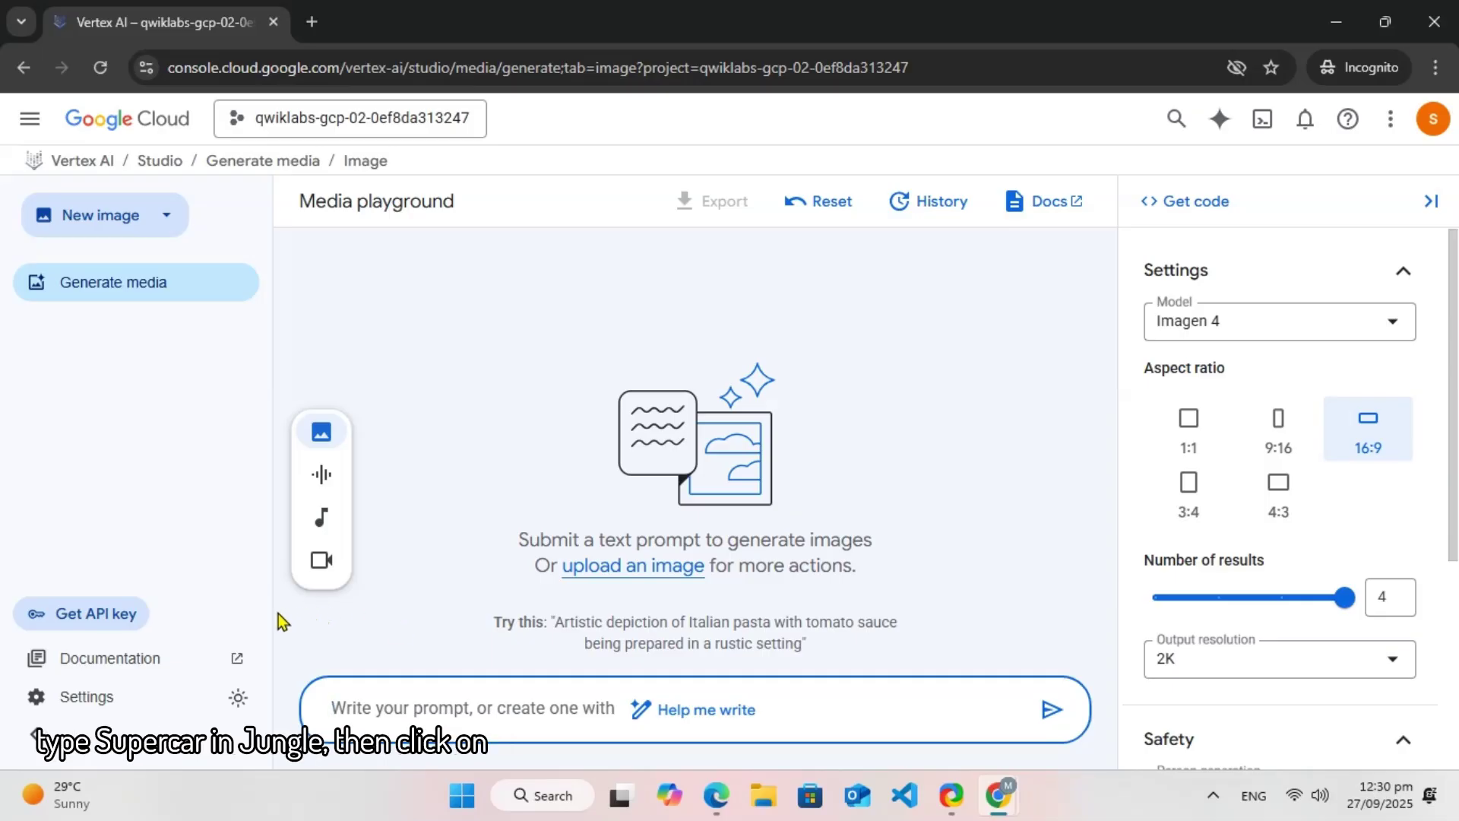
text(Supra)
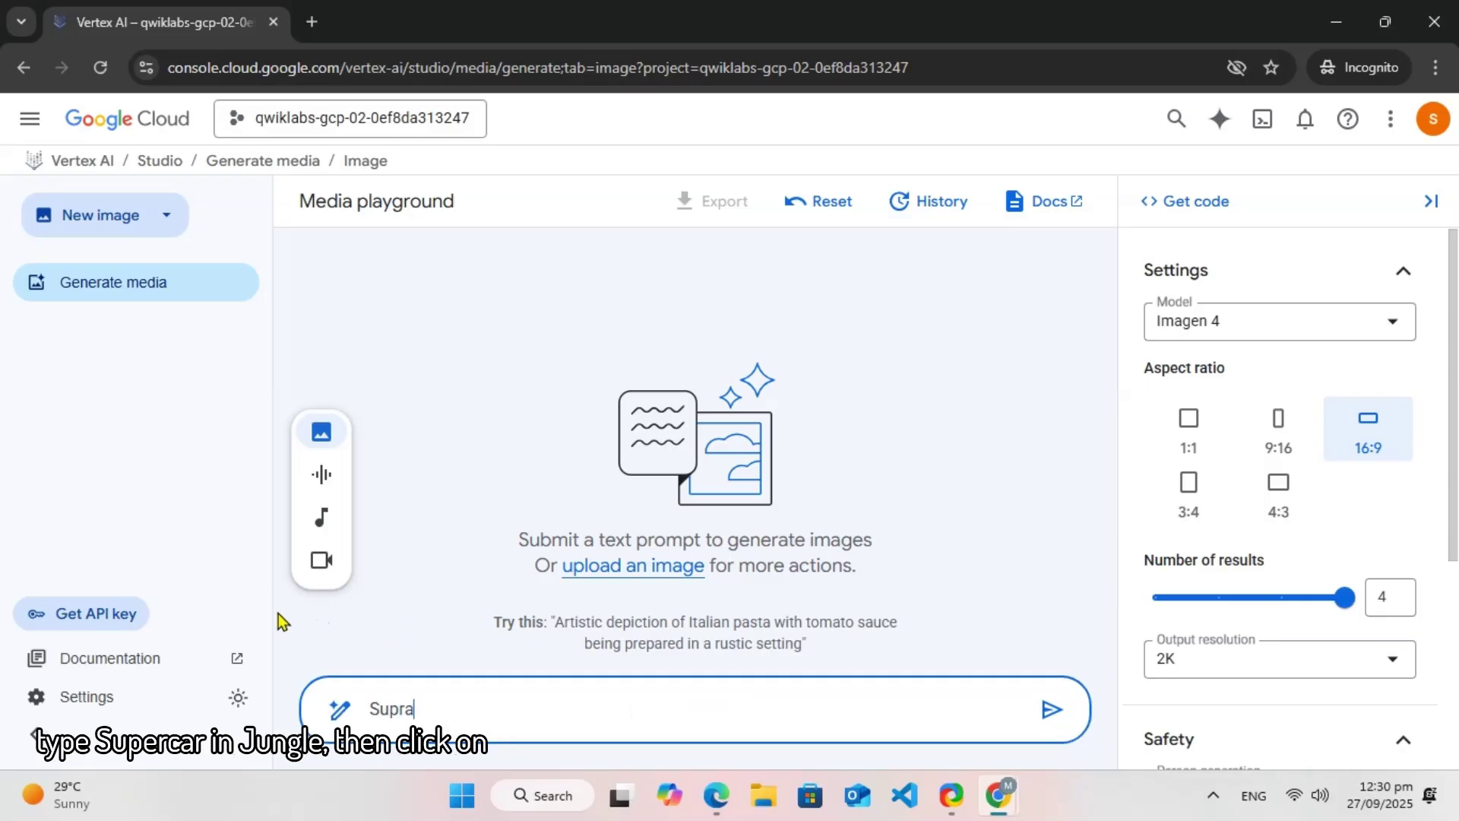
text( Car I)
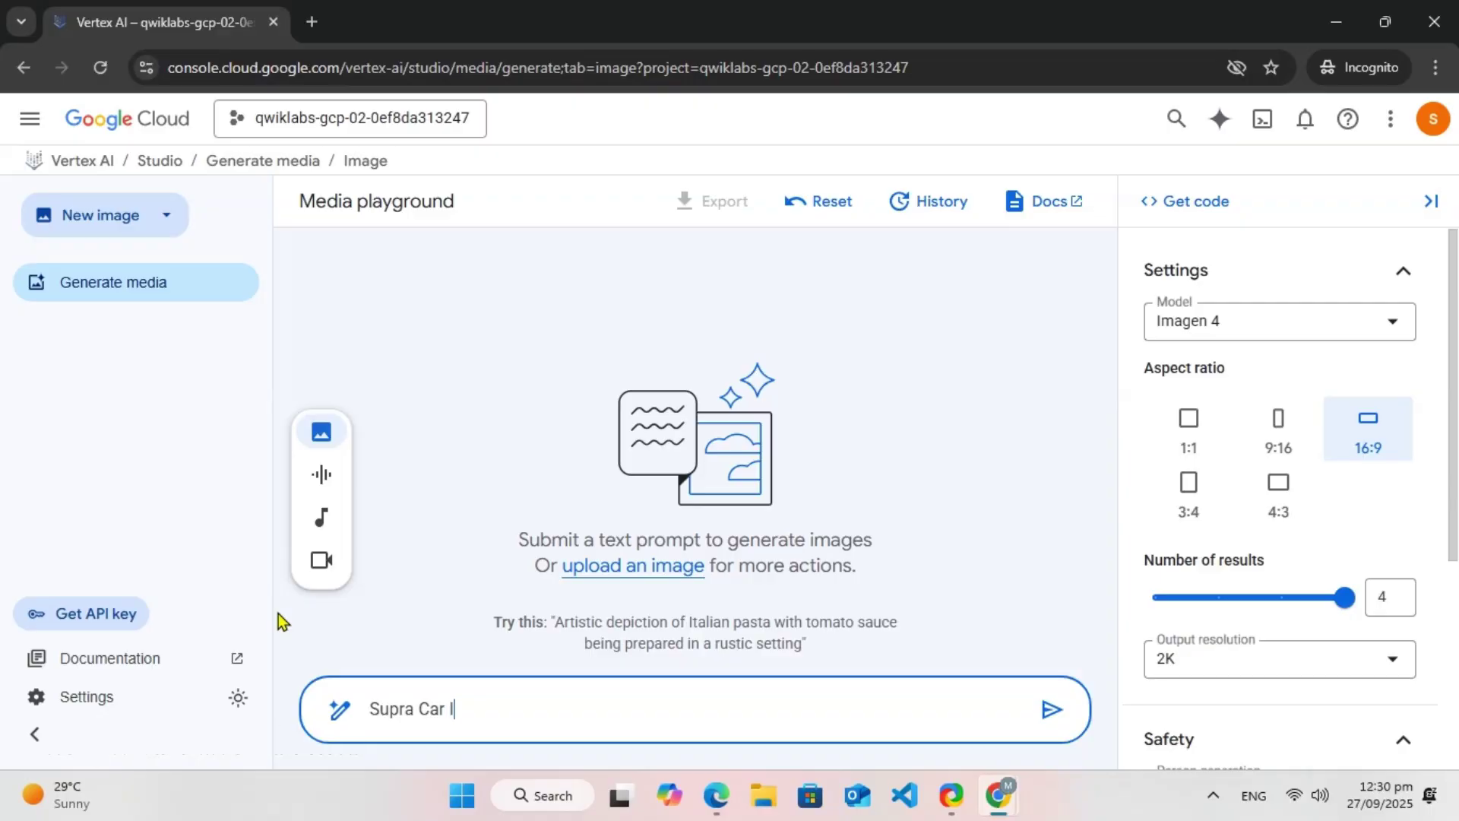
text(n Jun)
click(1052, 711)
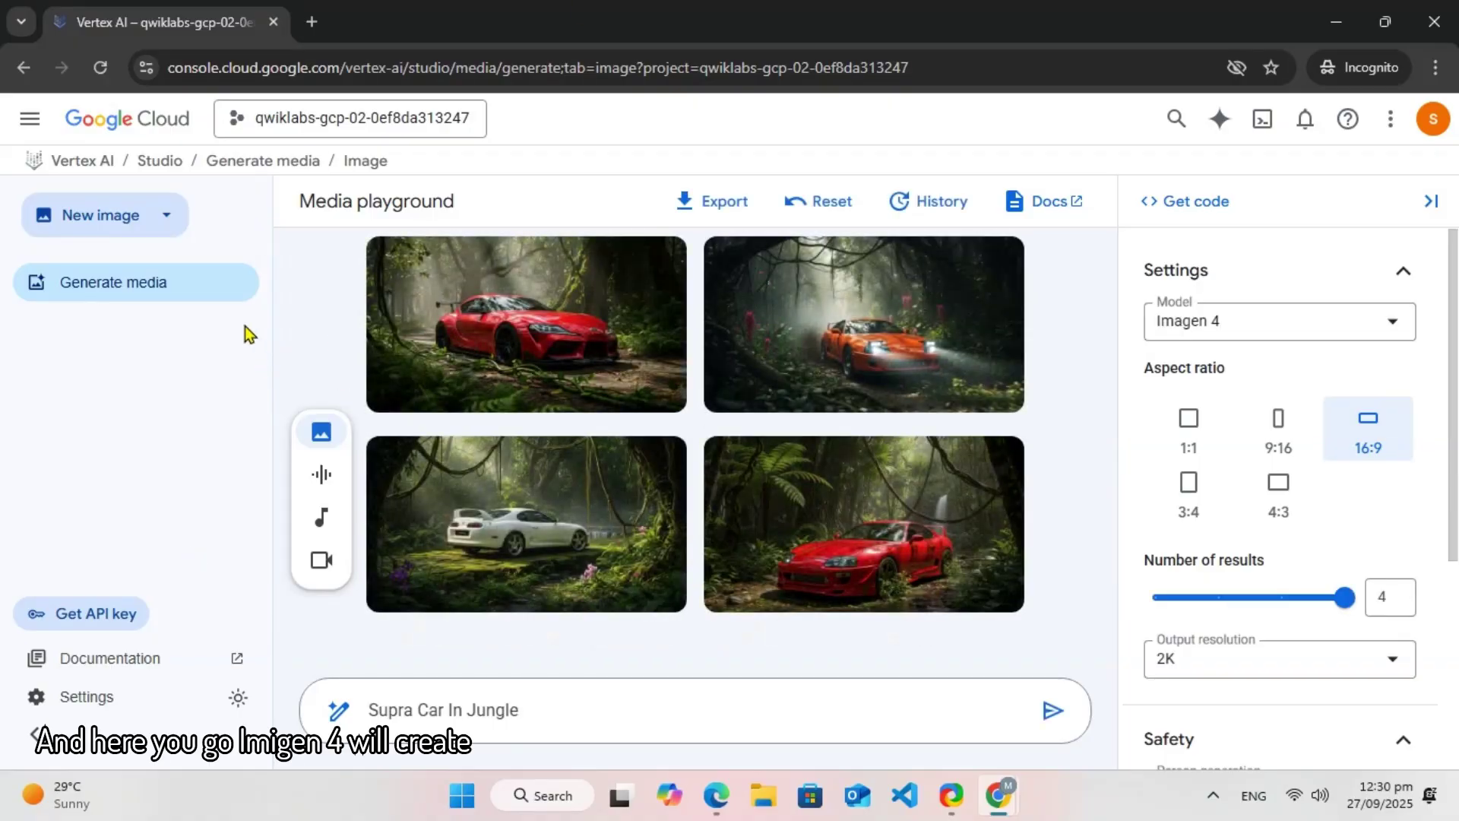
View each of the generated Supra images enlarged, ending with the red car beside the waterfall
click(474, 485)
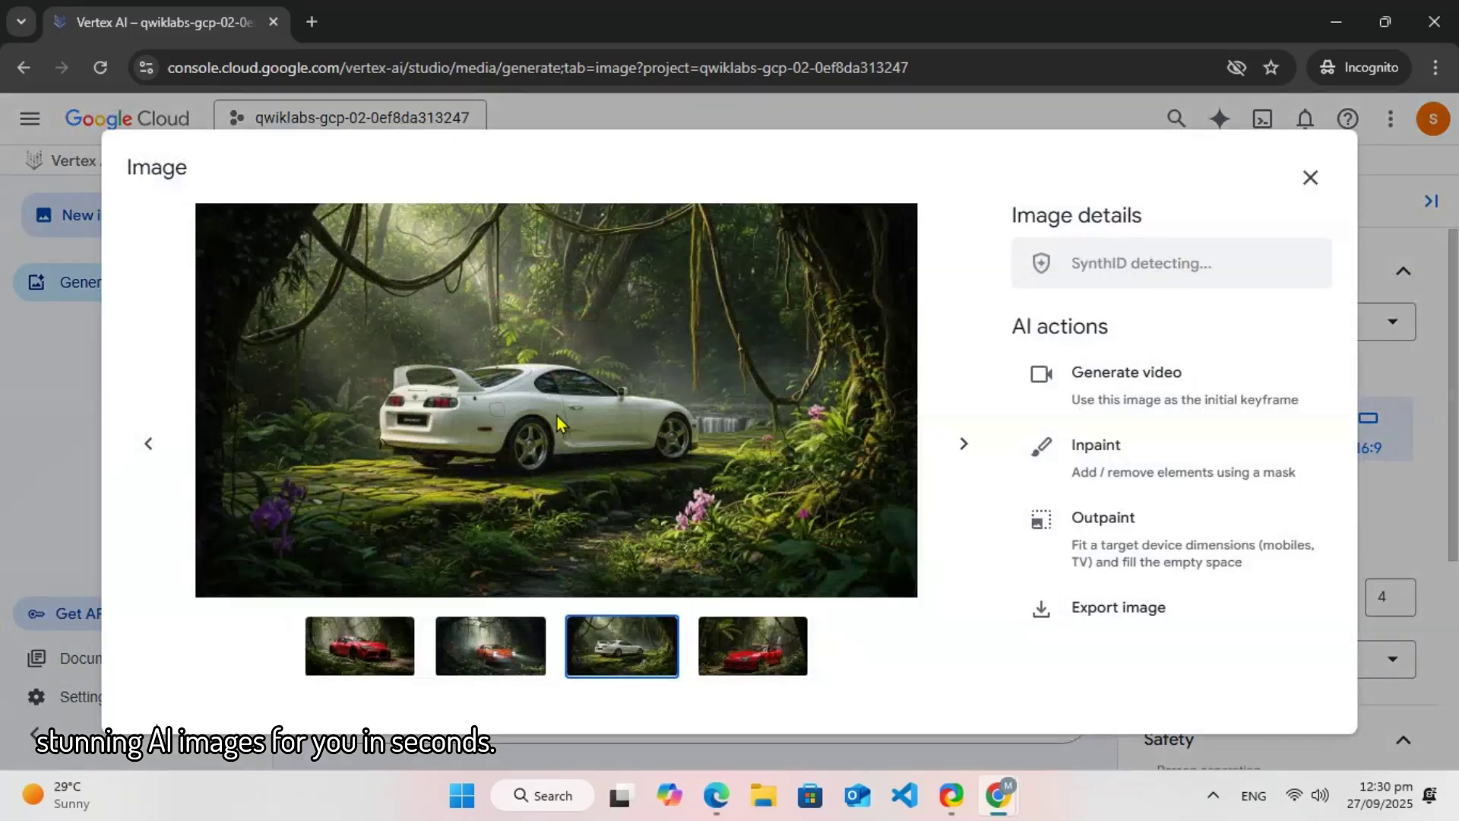
click(507, 648)
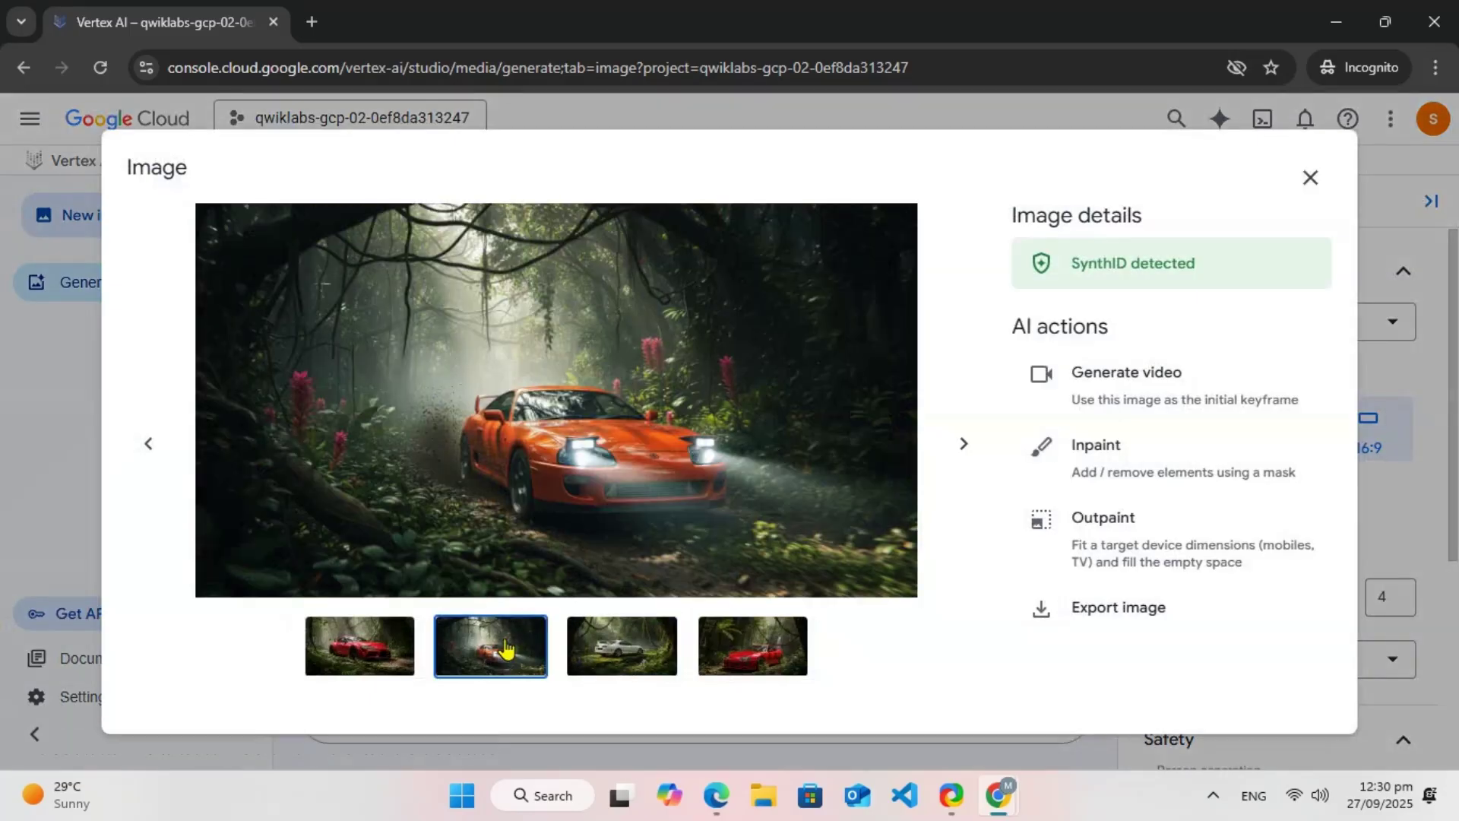
click(340, 641)
click(652, 660)
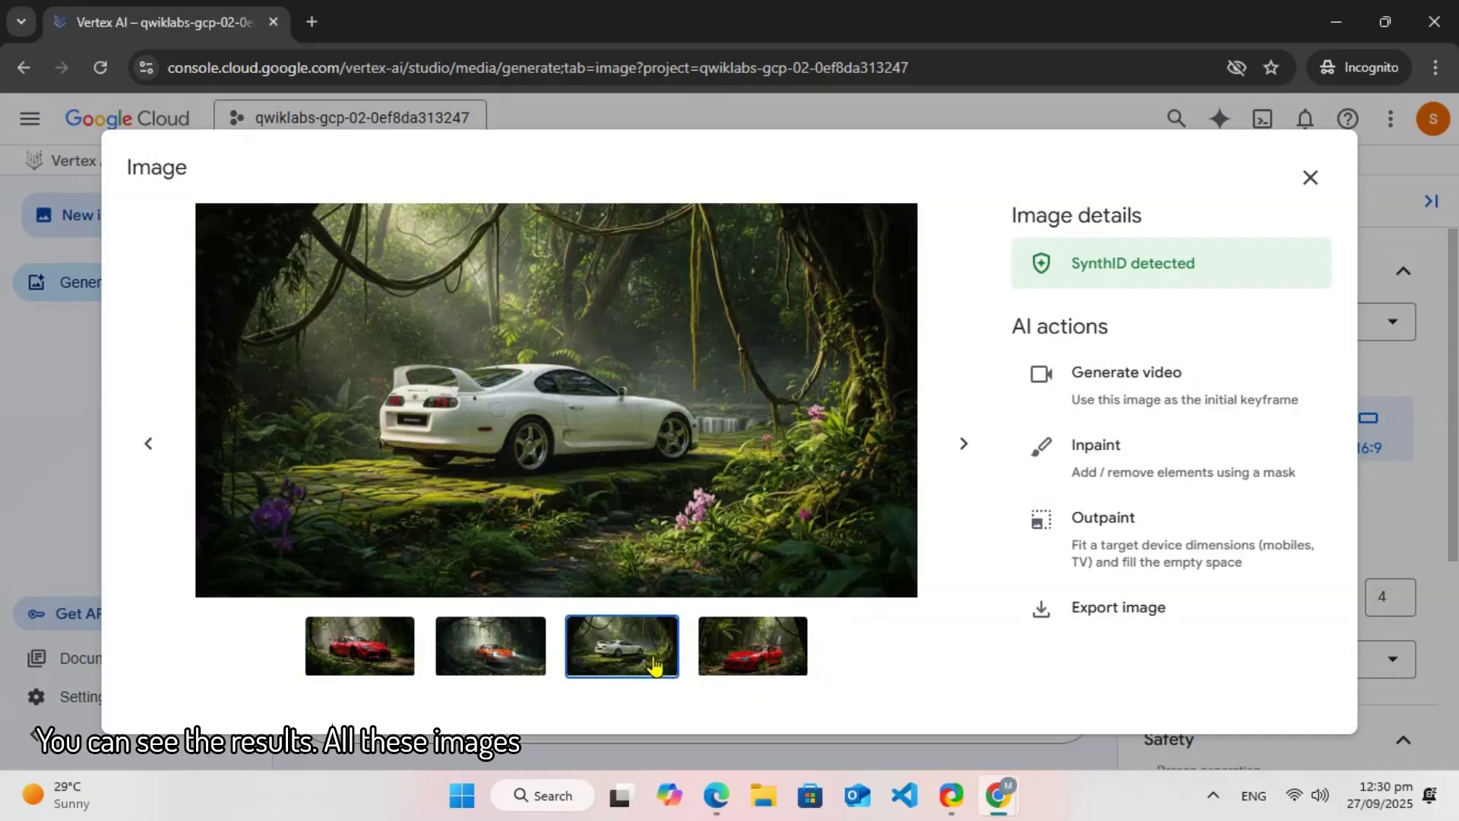
click(764, 655)
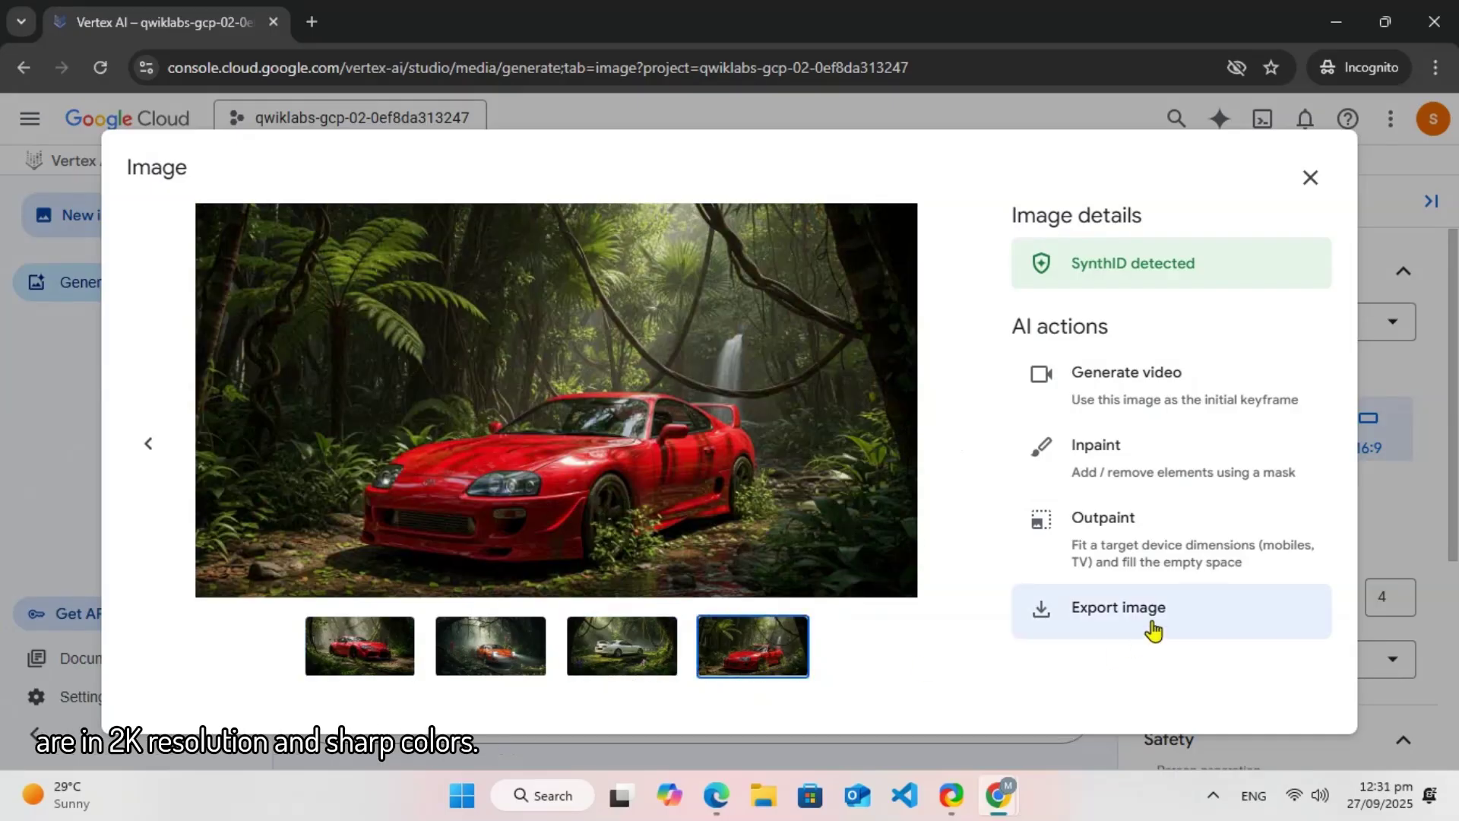
Export three of the generated car images, including the white car and the first red car, as JPEG files to Downloads
click(1152, 624)
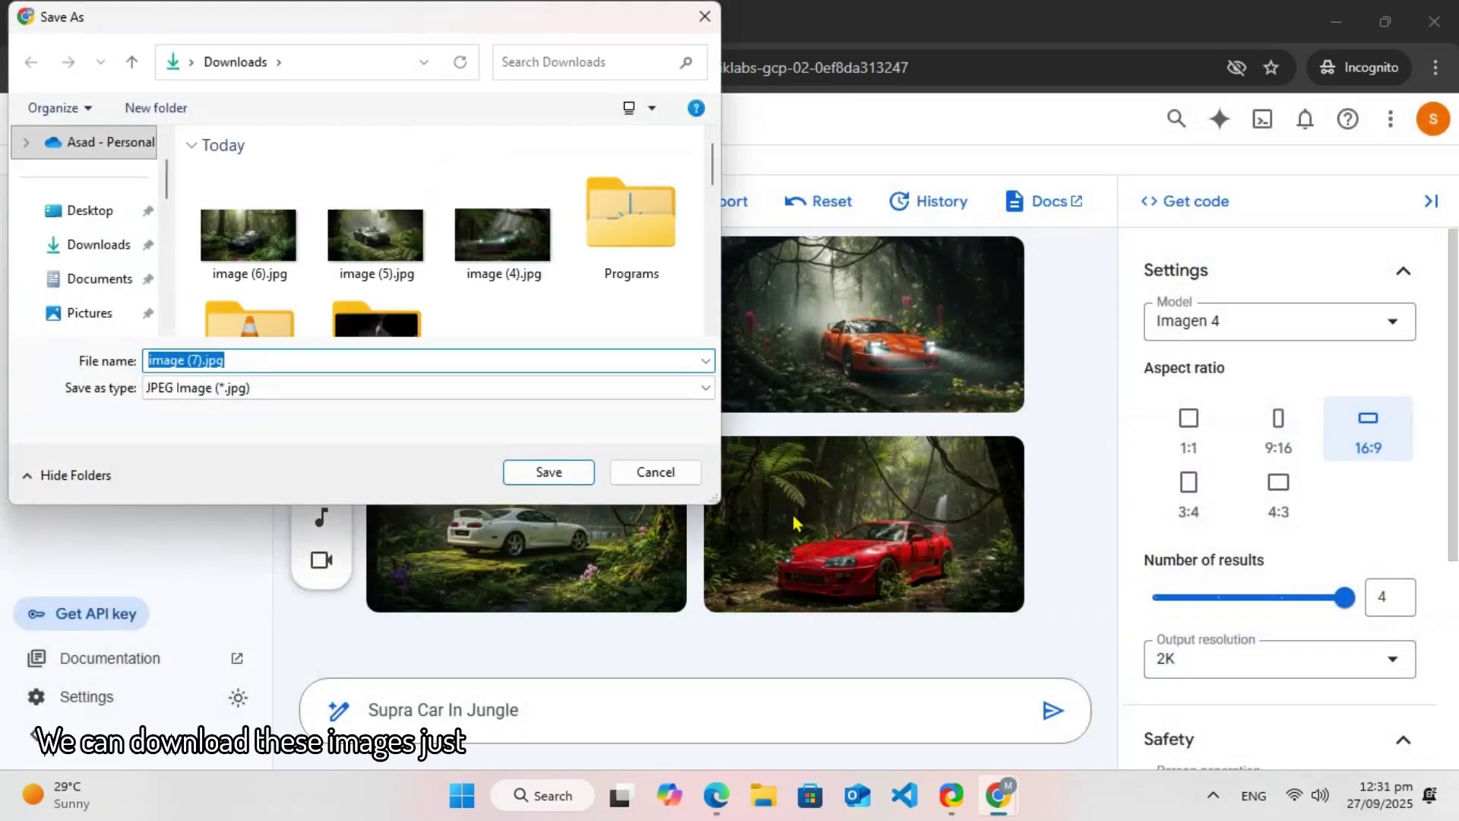
click(553, 476)
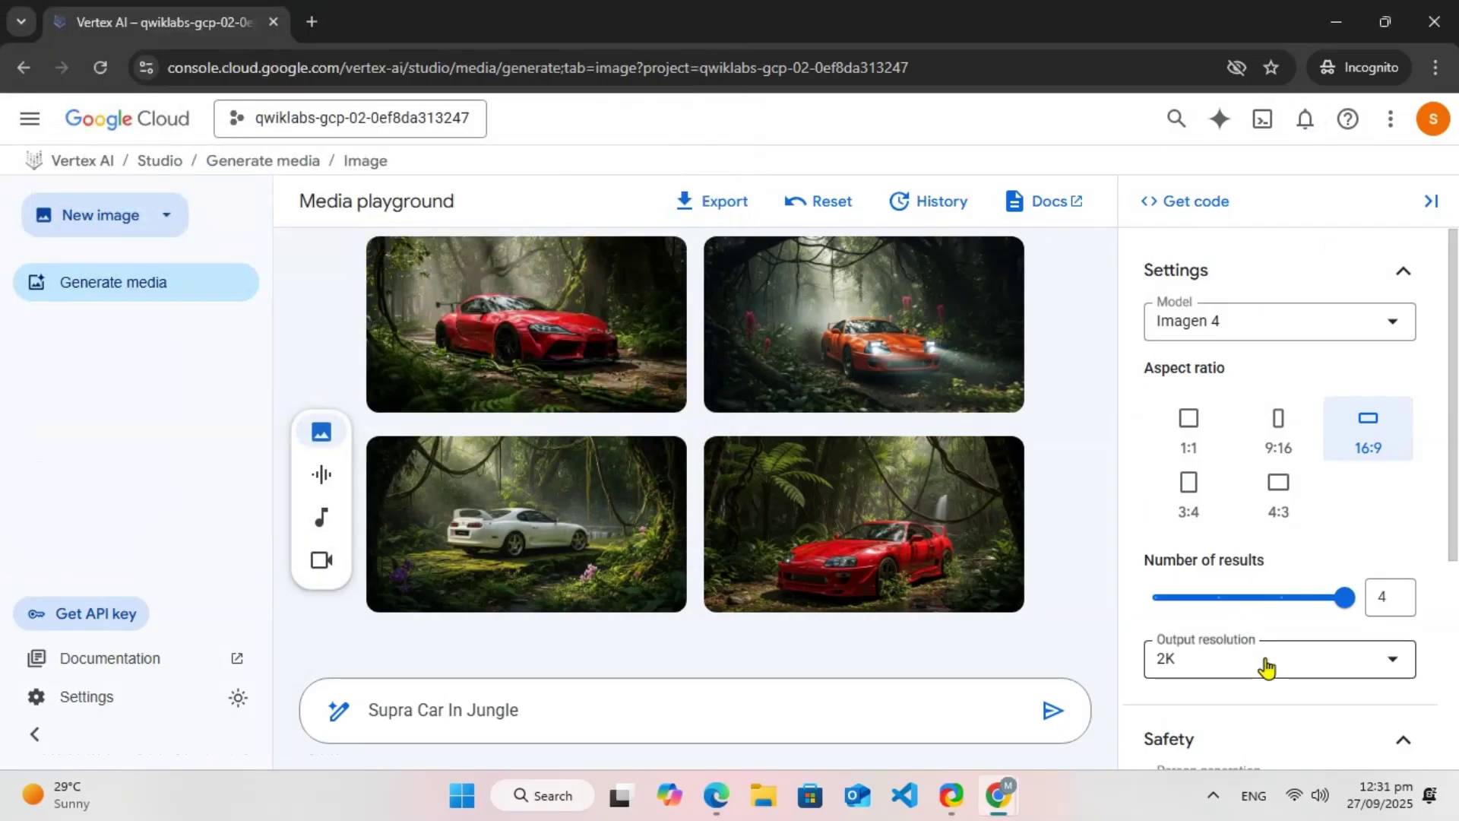
click(616, 505)
click(1148, 609)
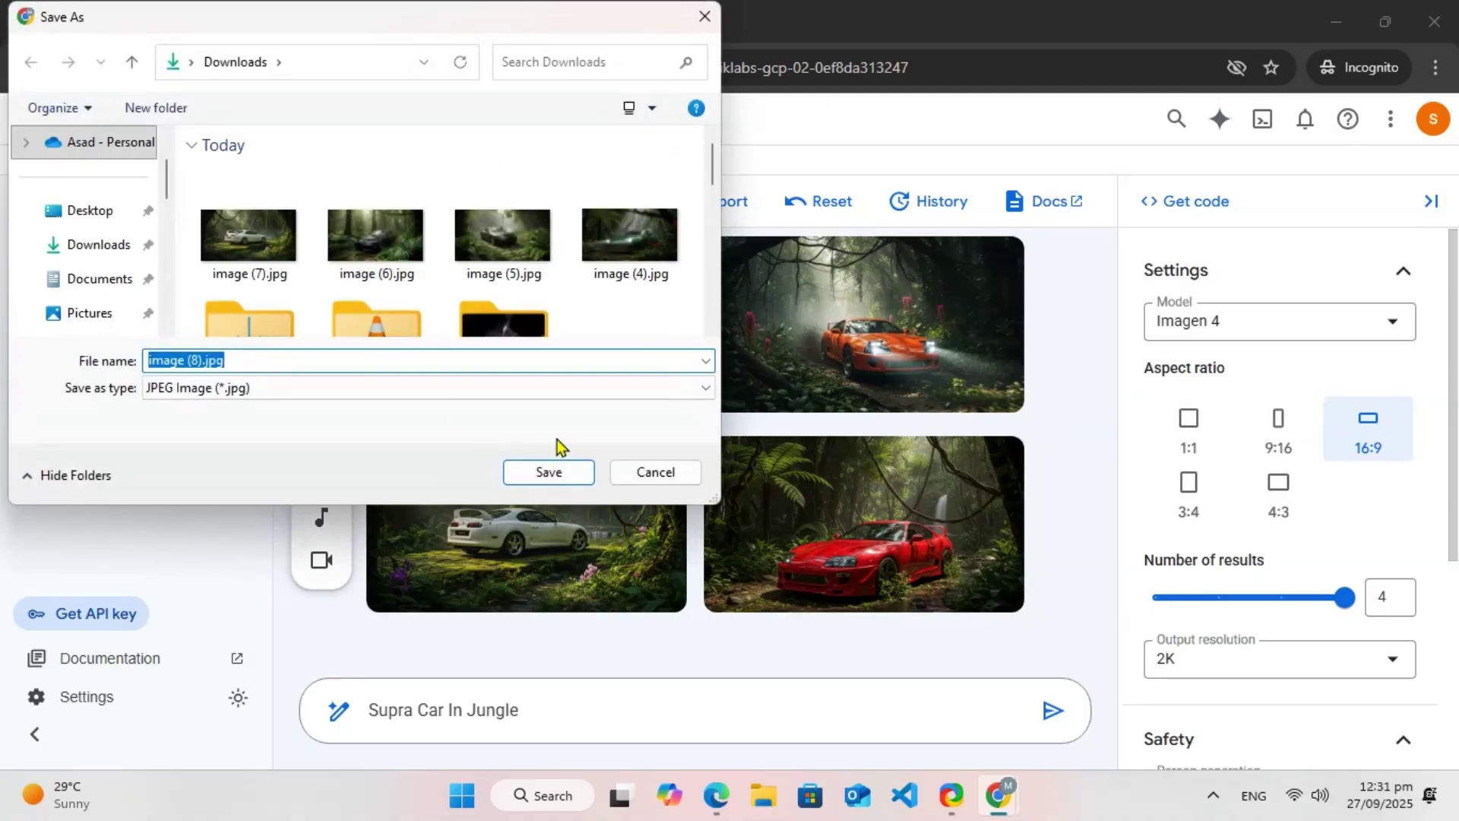
click(549, 476)
click(524, 327)
click(1117, 606)
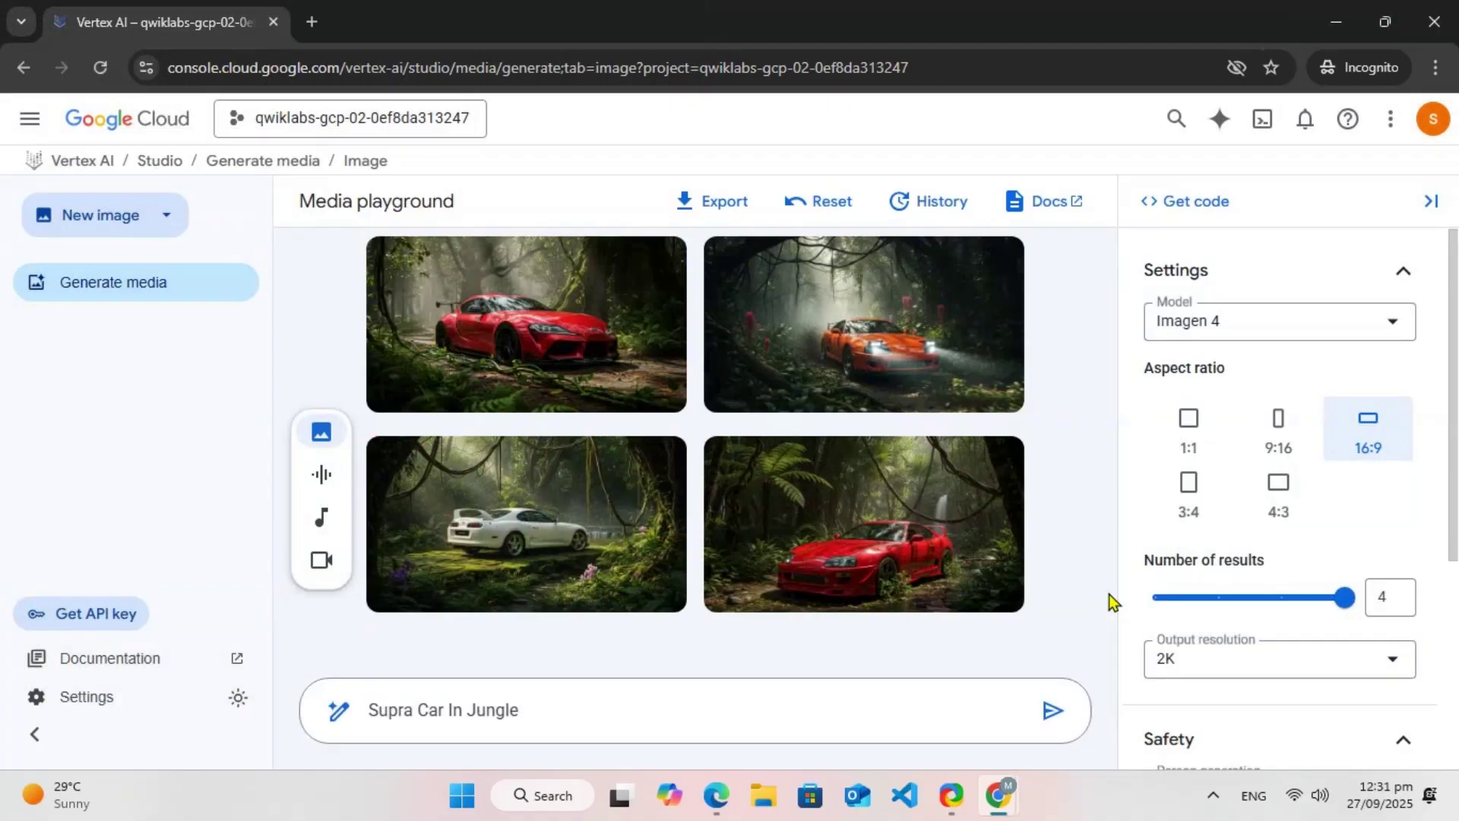
click(532, 472)
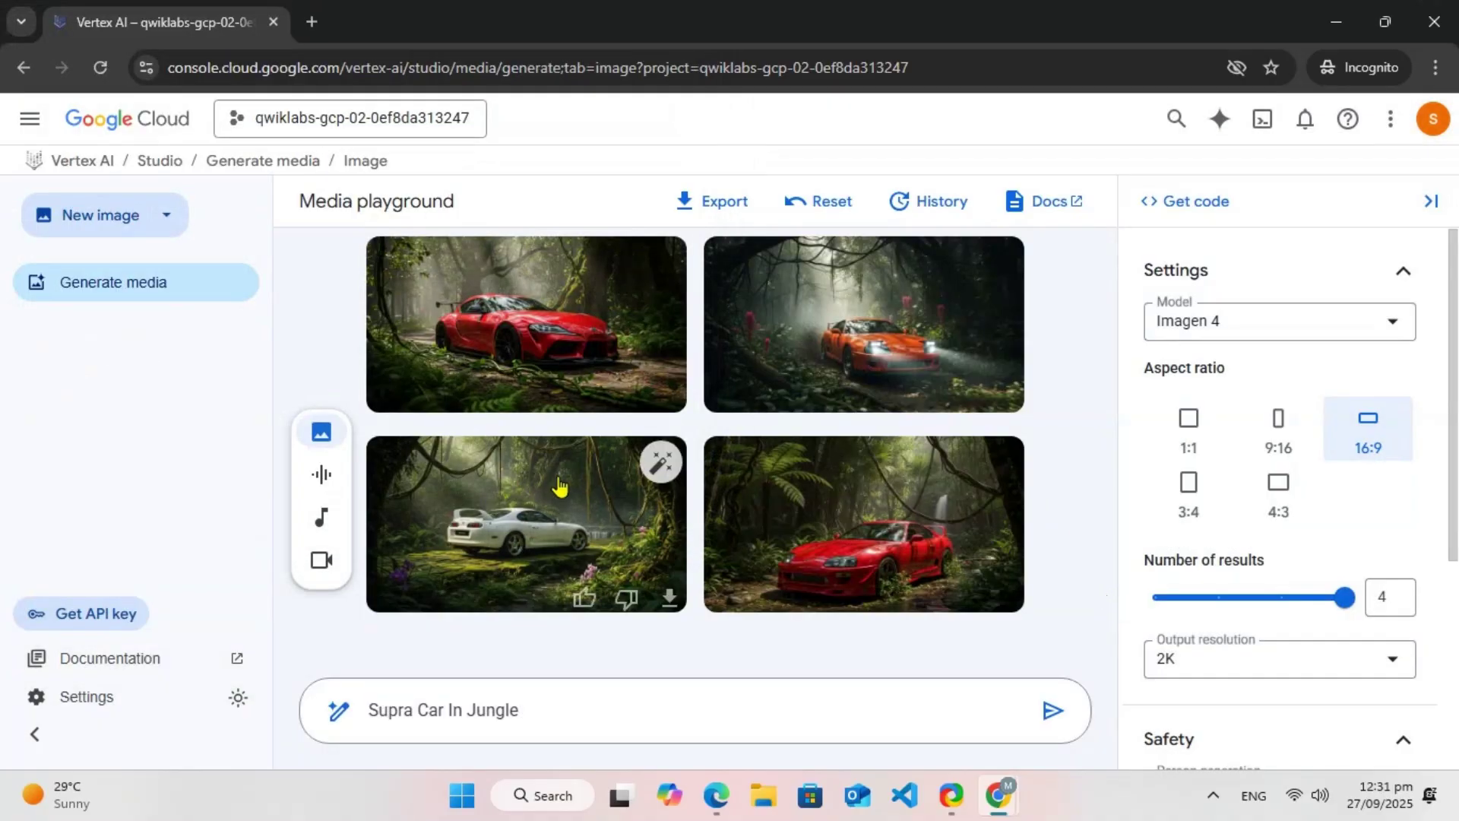
Open the newly saved red car image from the Downloads folder in a maximized Photos window and inspect its detail up close
key(super)
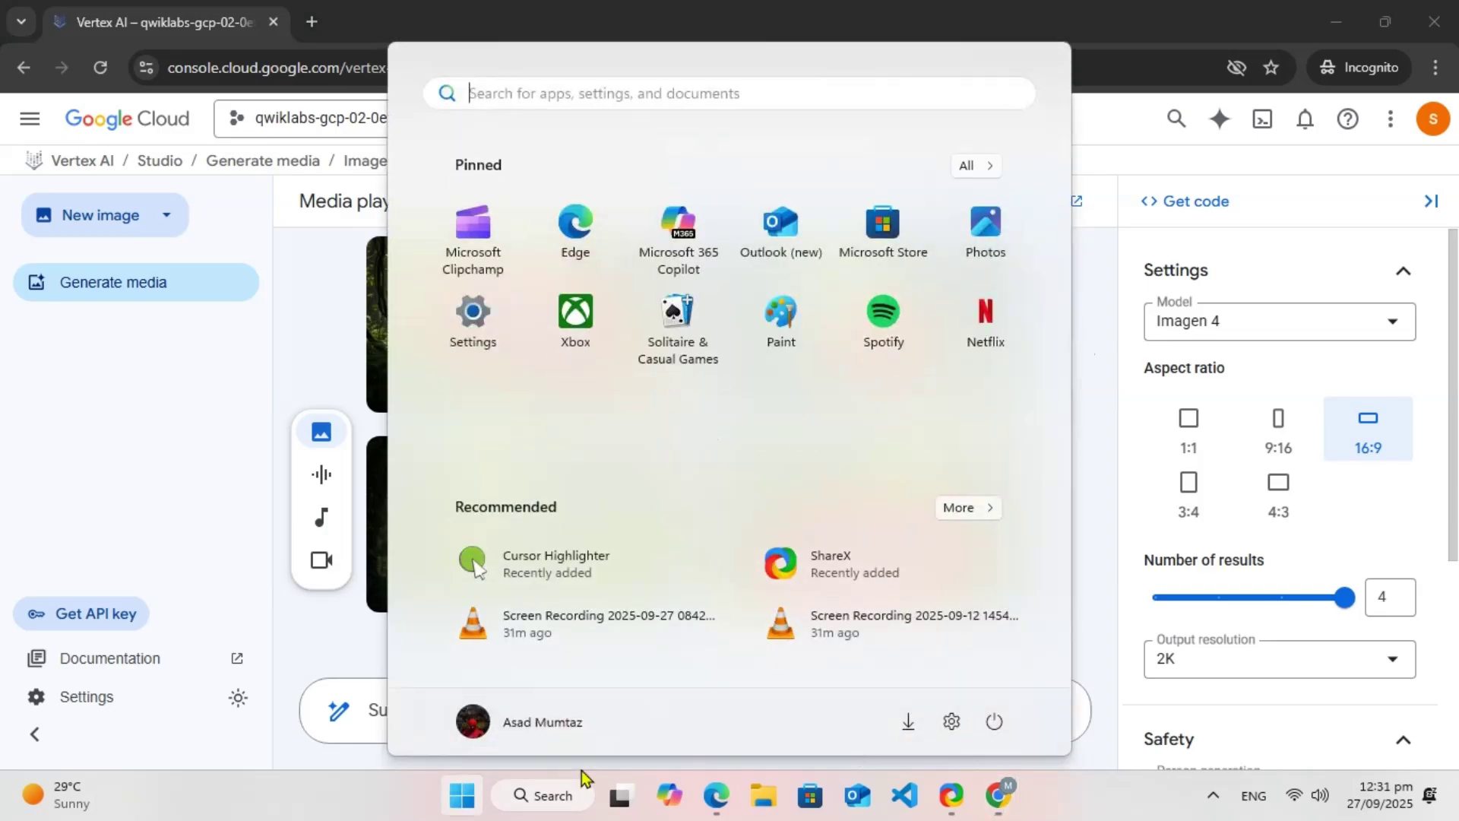
click(916, 726)
double_click(282, 220)
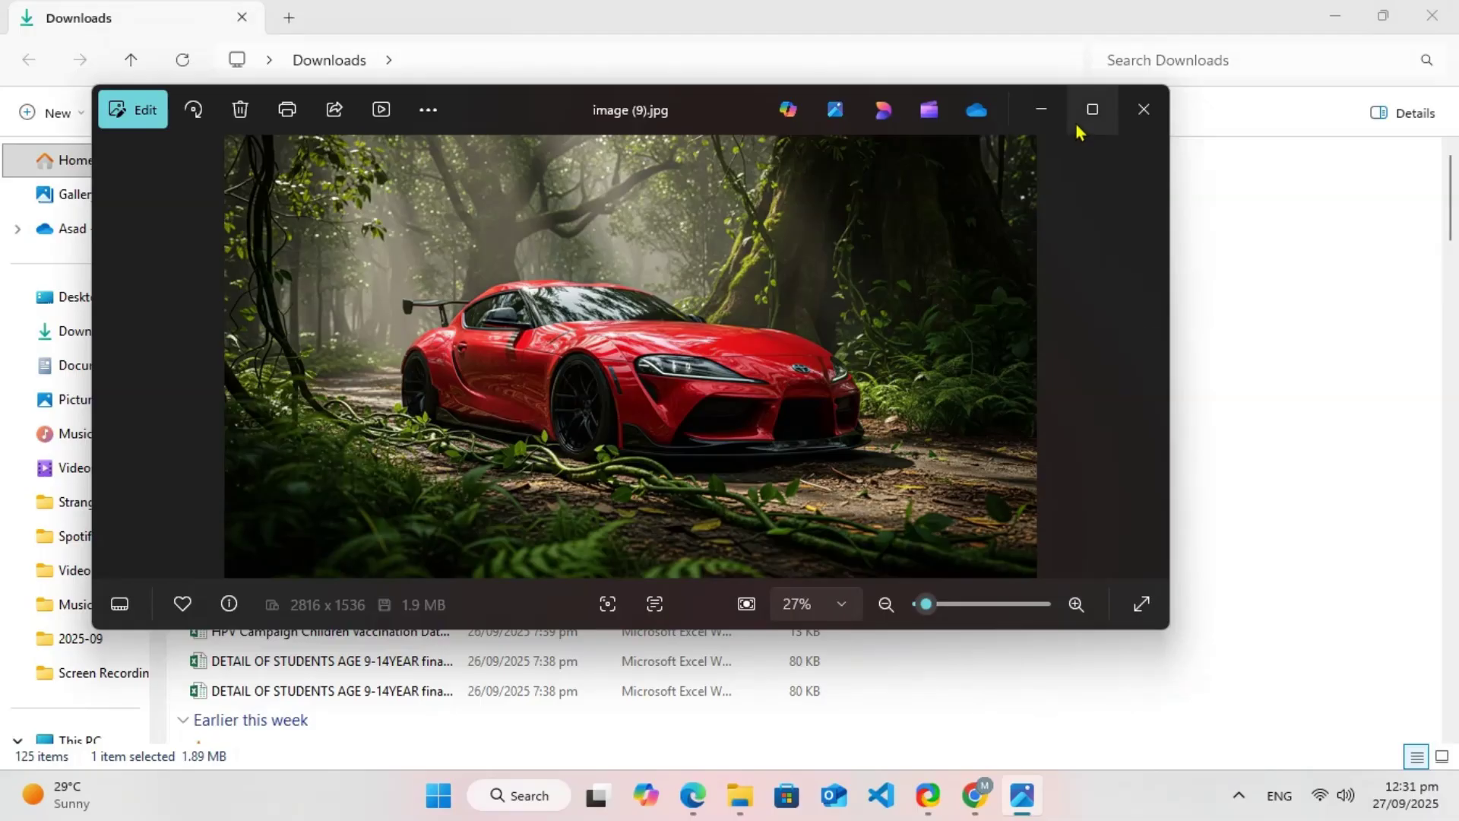
click(1087, 113)
scroll(846, 454, up, 5)
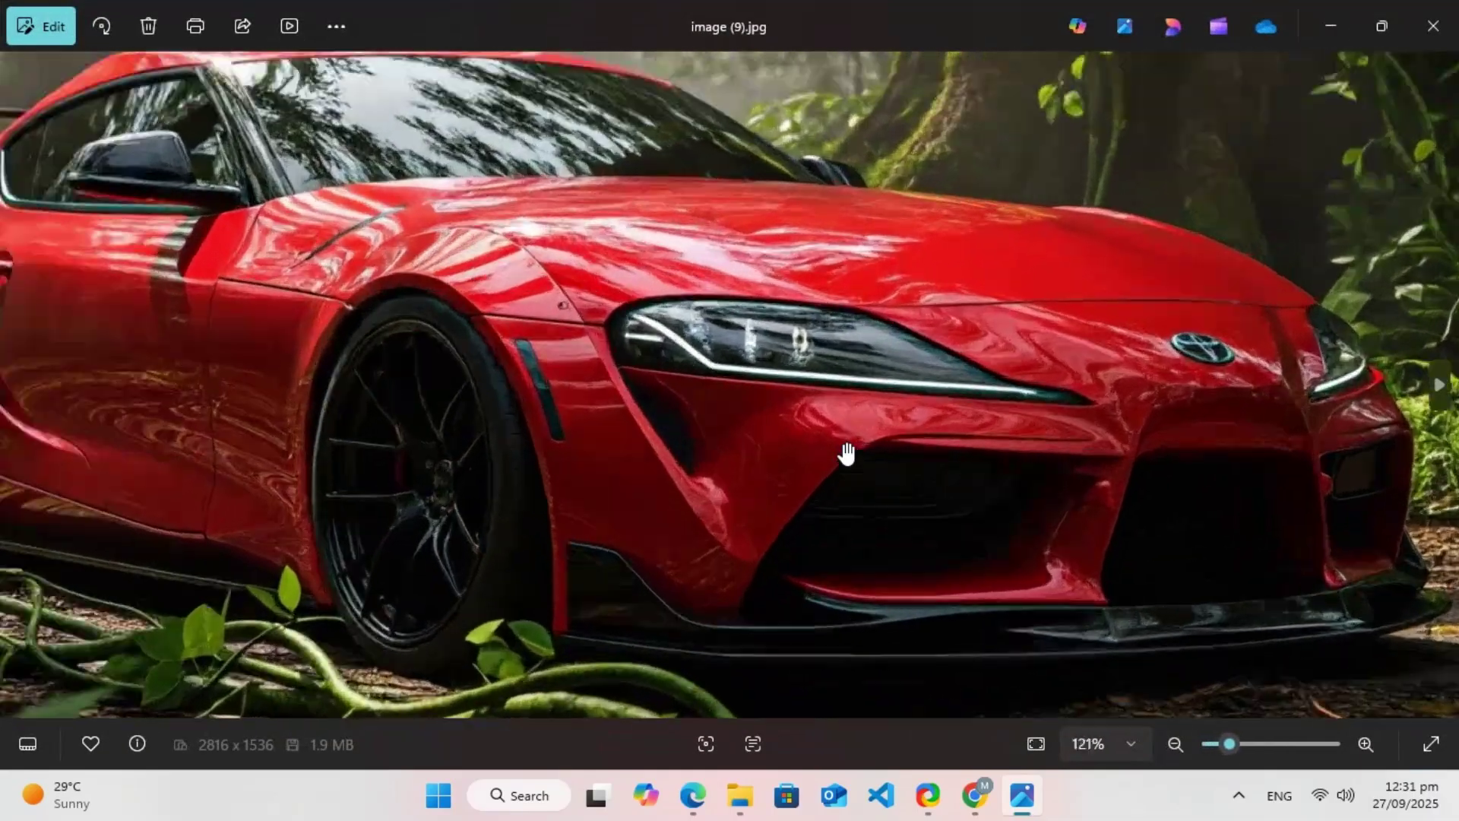
scroll(846, 453, down, 4)
scroll(846, 454, down, 3)
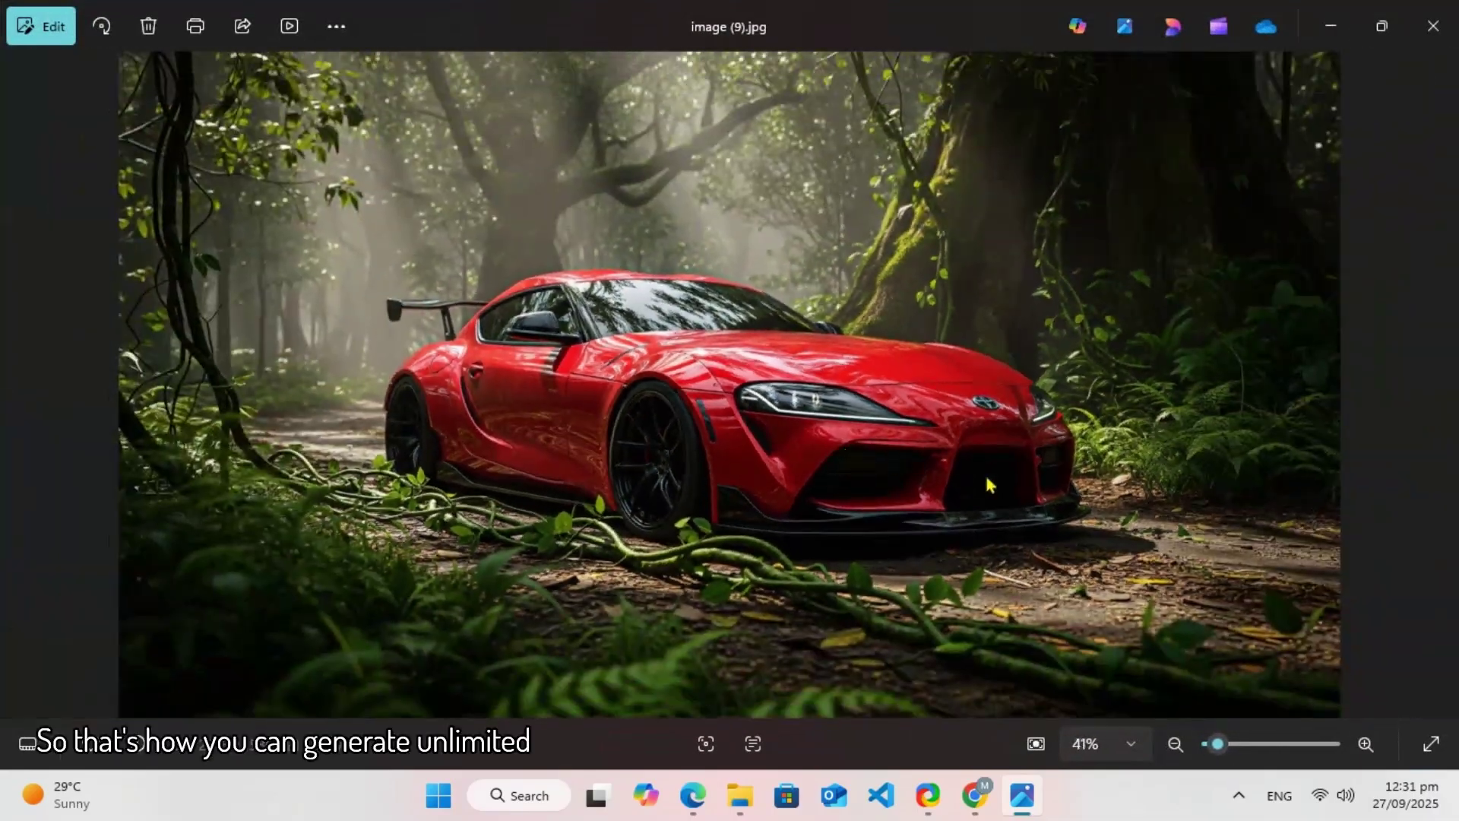
Browse through the other saved jungle car images in Photos, going back to the black car
click(1439, 386)
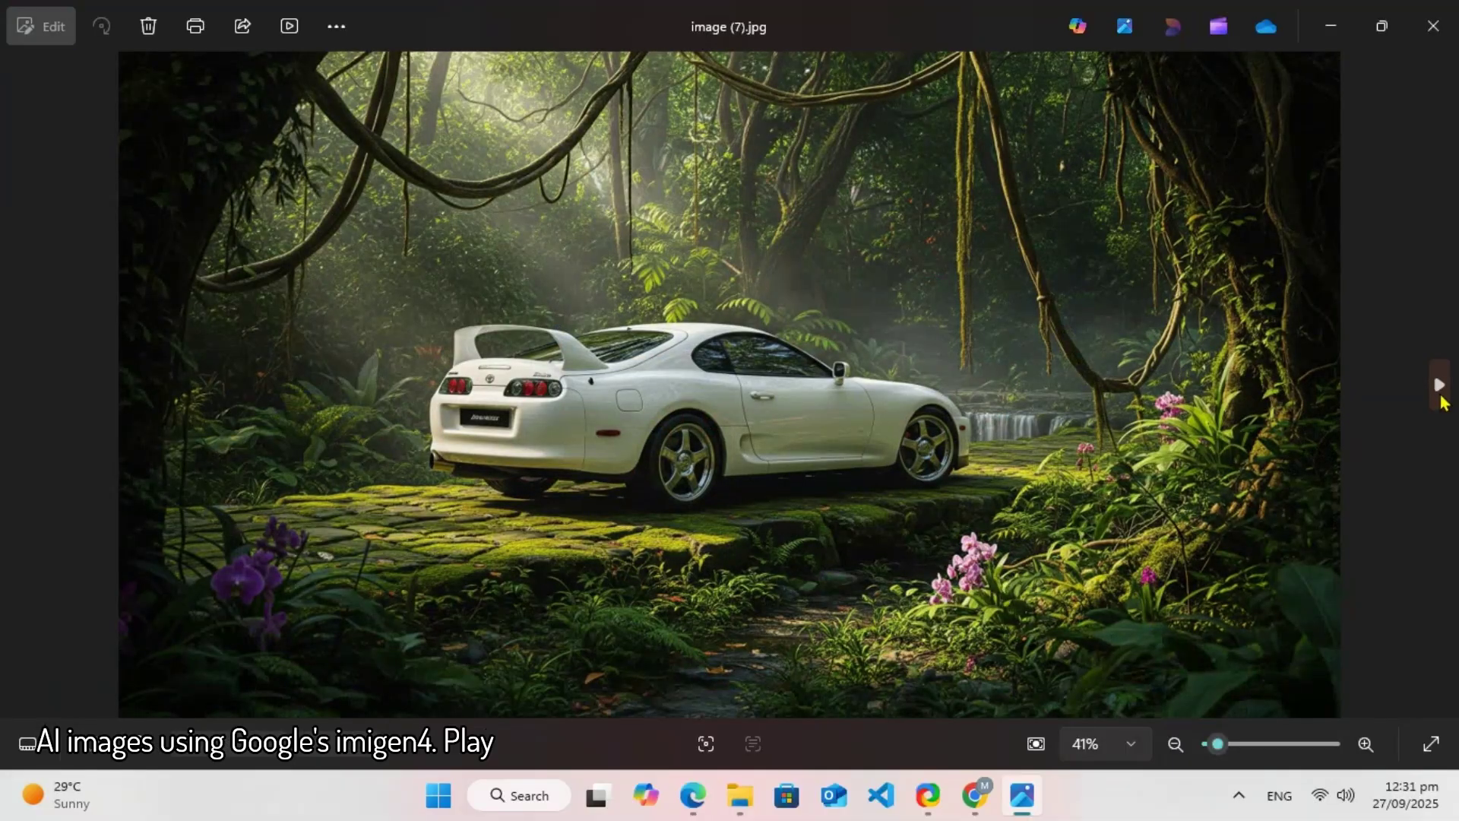
click(1442, 398)
click(1442, 398)
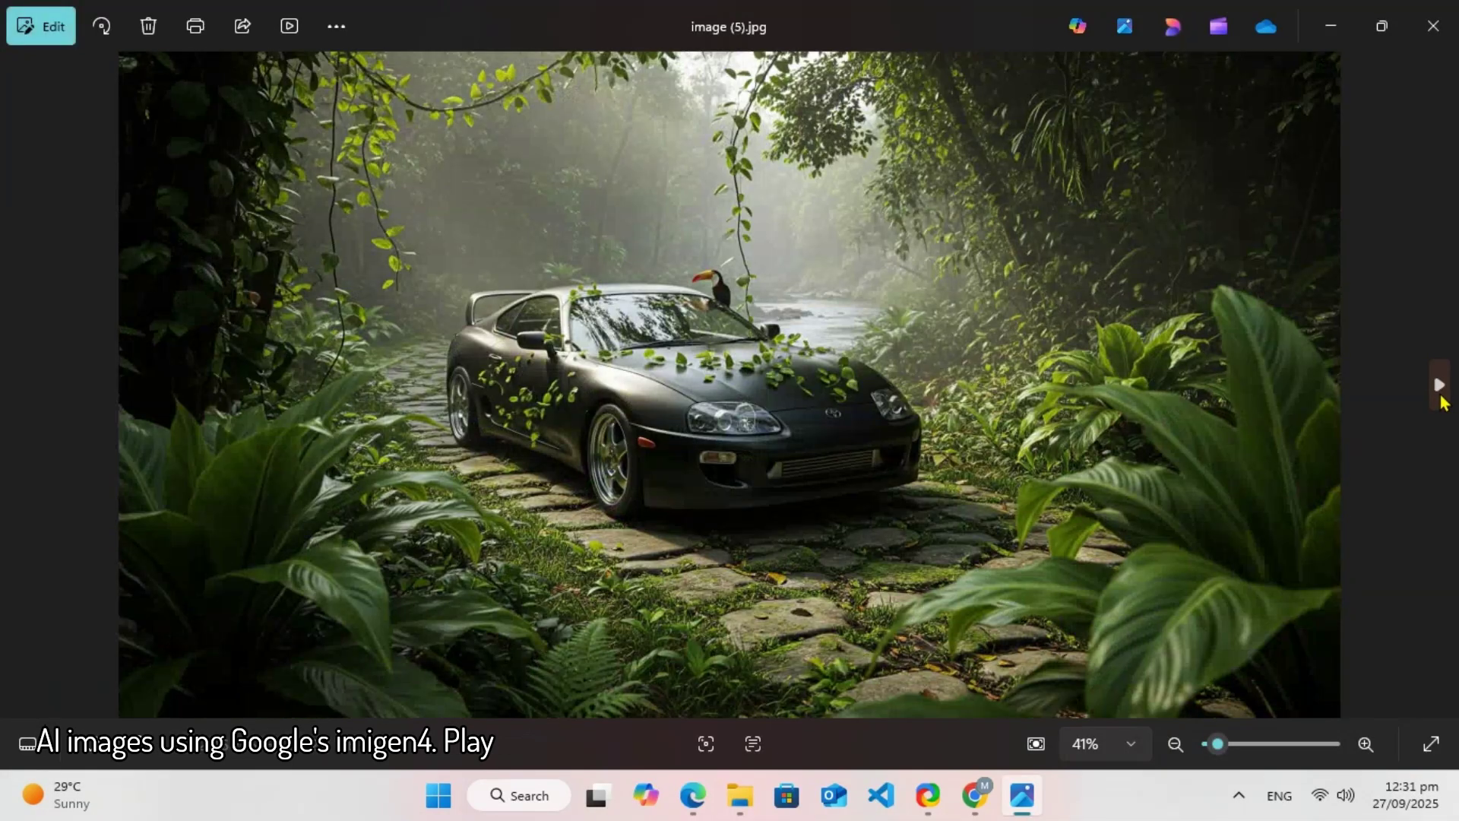
click(1442, 398)
click(20, 385)
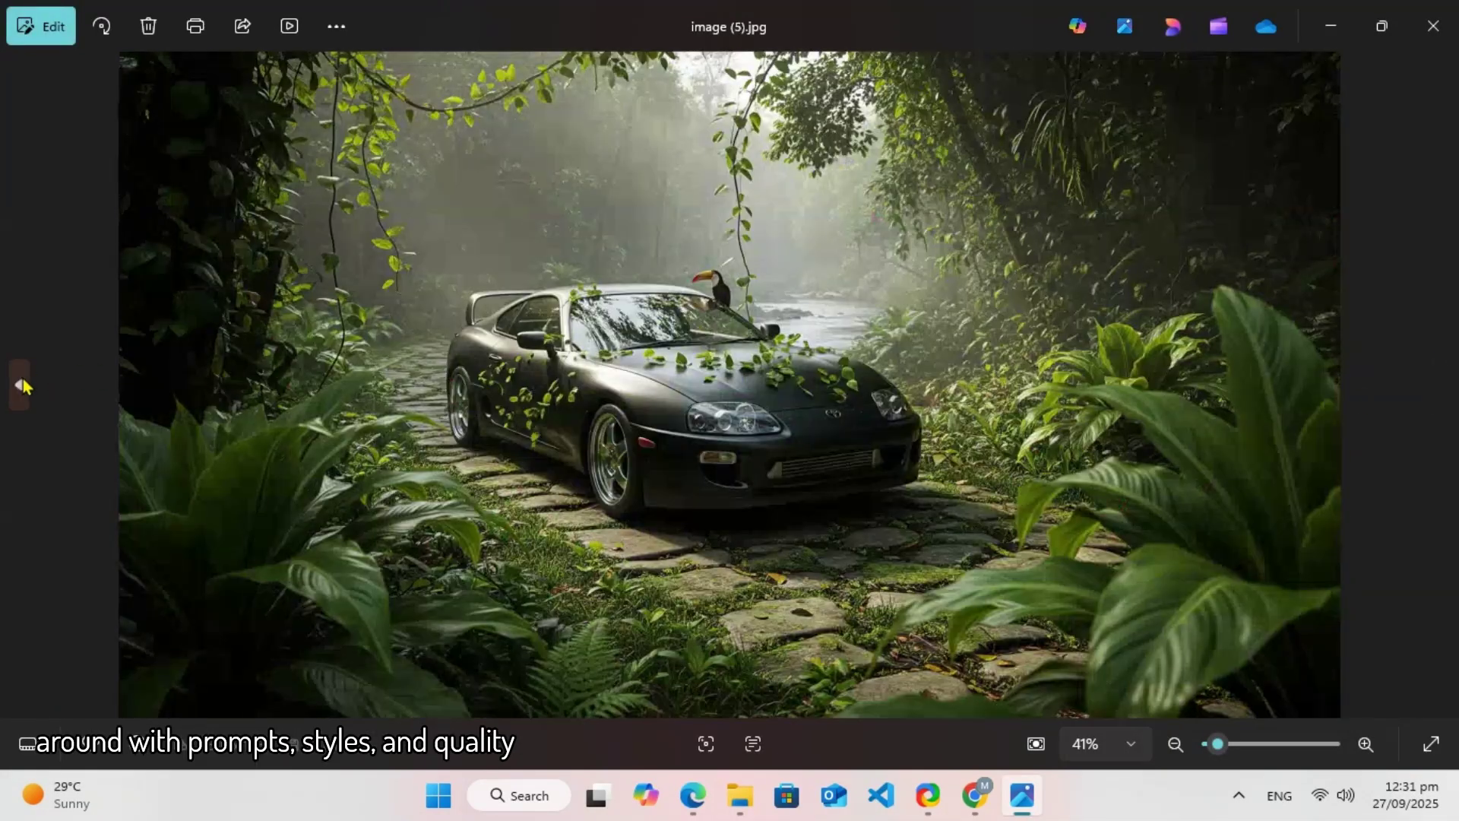
Switch back to the Vertex AI Media playground in Chrome, and minimize all windows to show the desktop
mouse_move(988, 791)
click(1083, 707)
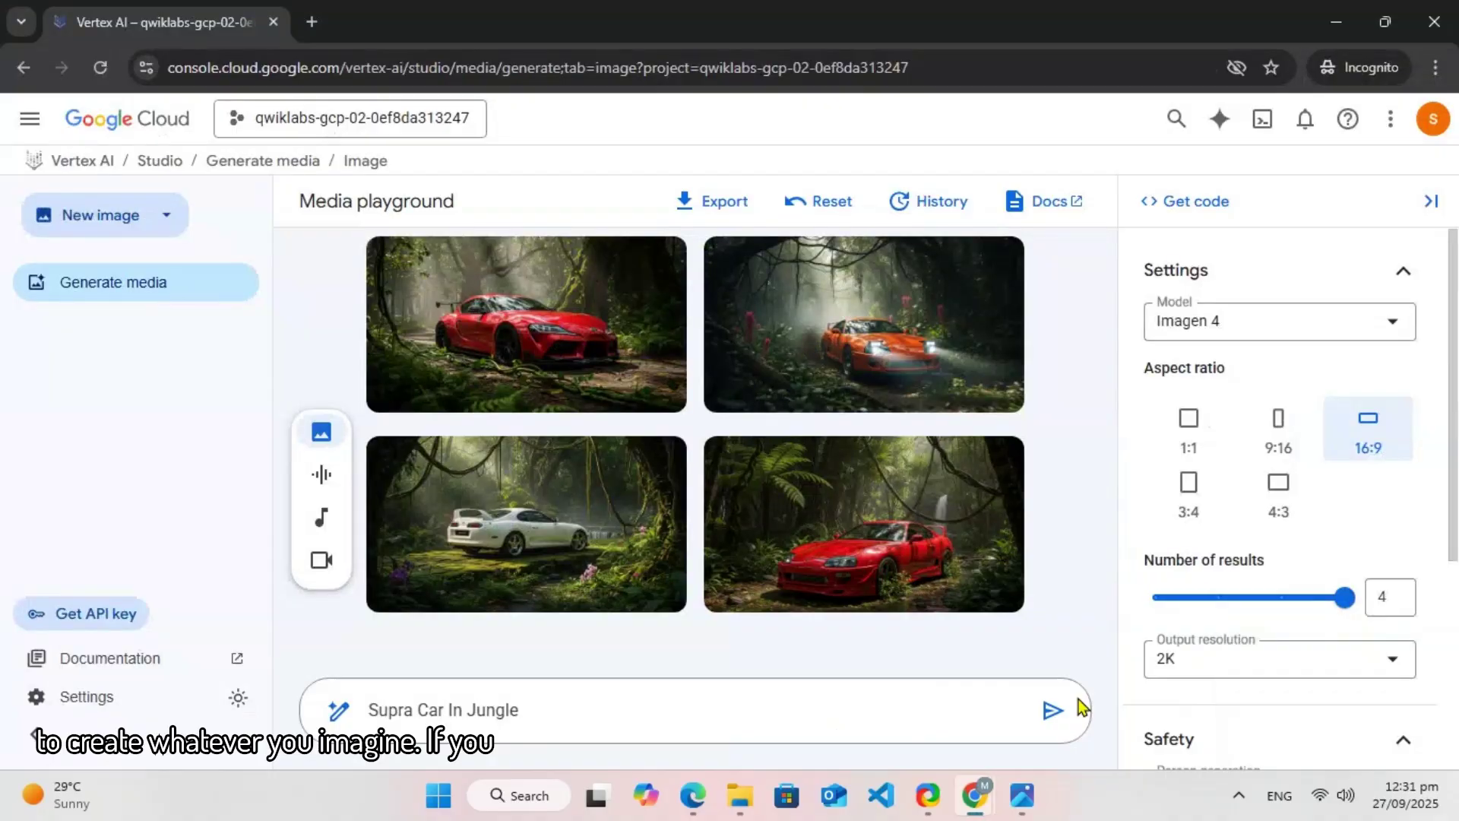
key(super+d)
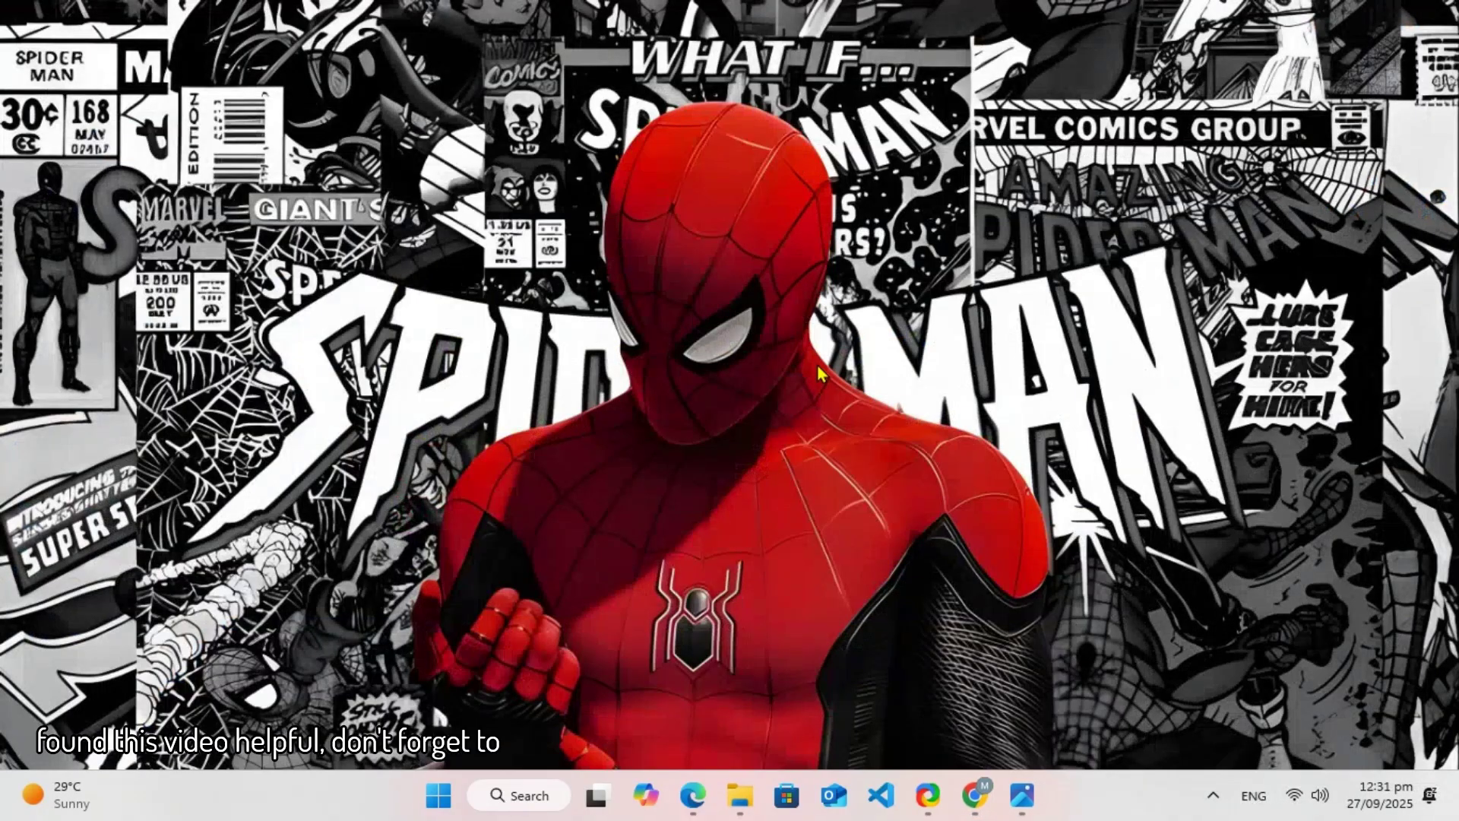